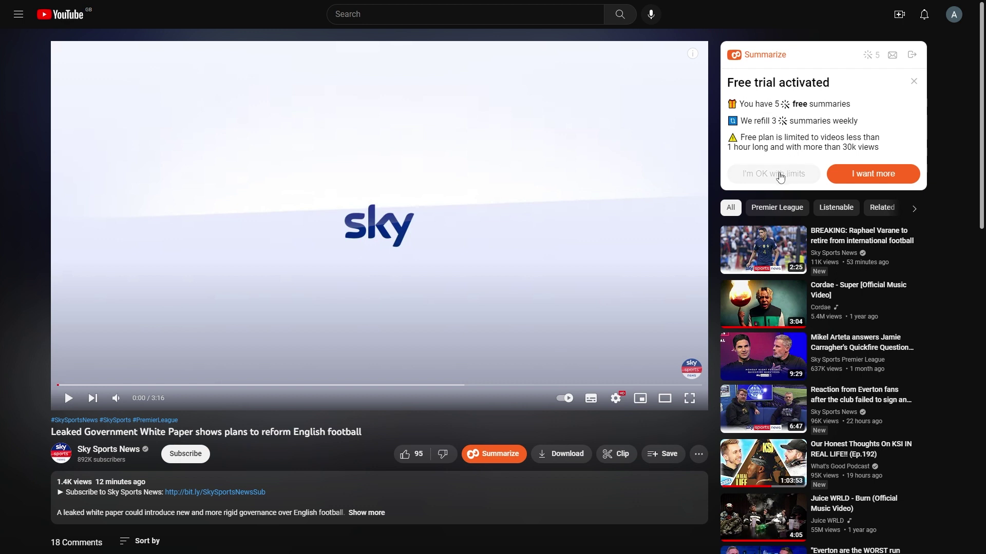
- Dismiss the Summarize free-trial notice and request a summary of the Sky Sports video
{"action": "left_click", "coordinate": [776, 175]}
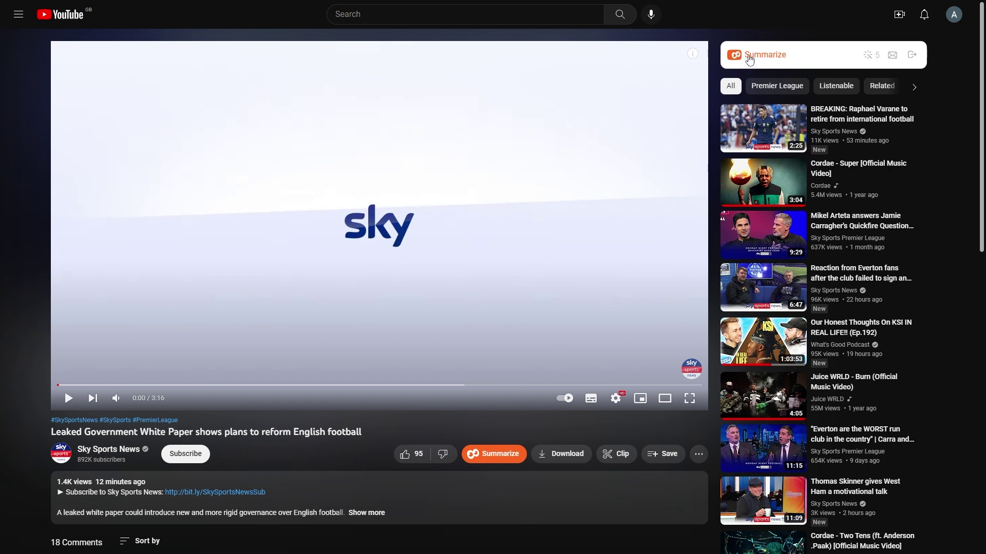
{"action": "left_click", "coordinate": [750, 60]}
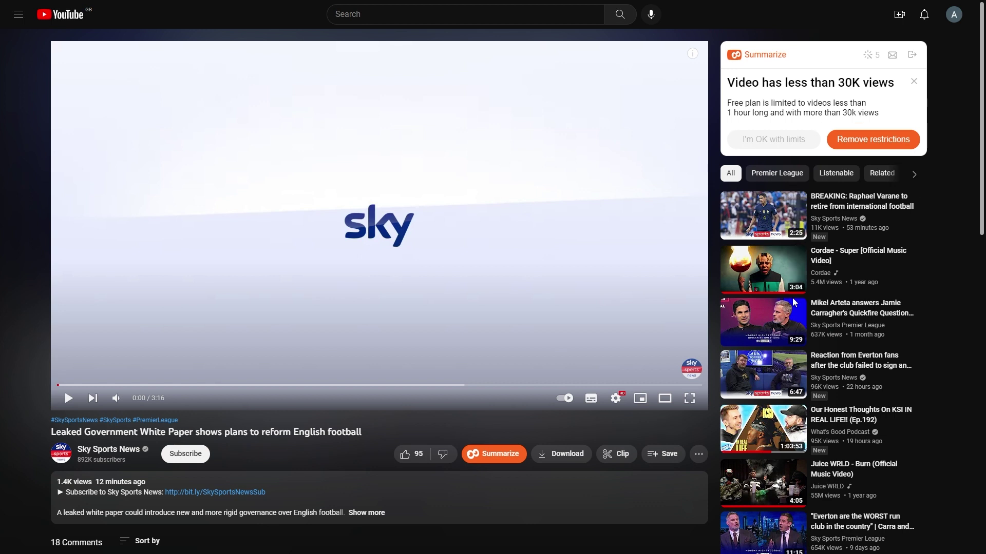
- Open and pause the Mikel Arteta quickfire questions video, then generate its eight-point summary
{"action": "mouse_move", "coordinate": [773, 320]}
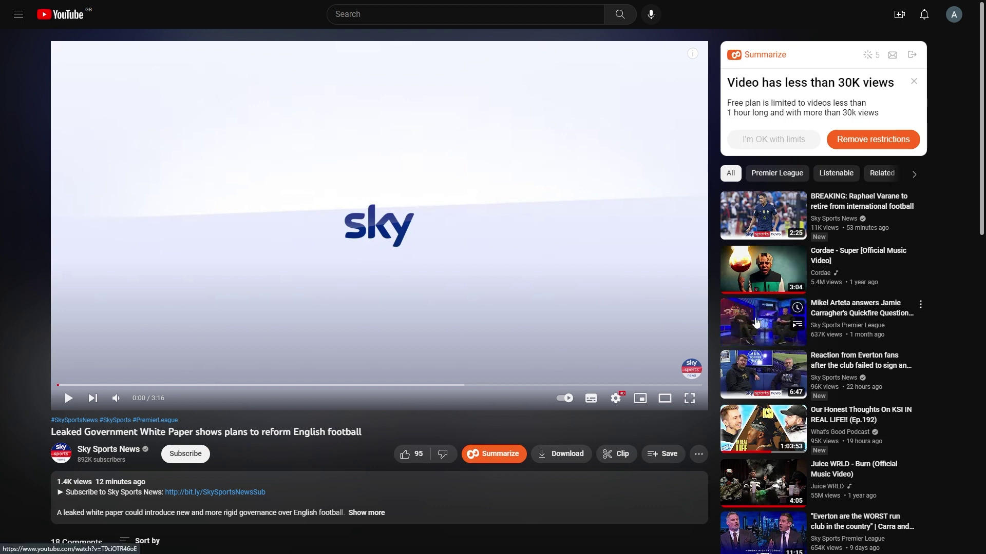
{"action": "left_click", "coordinate": [773, 321]}
{"action": "left_click", "coordinate": [533, 249]}
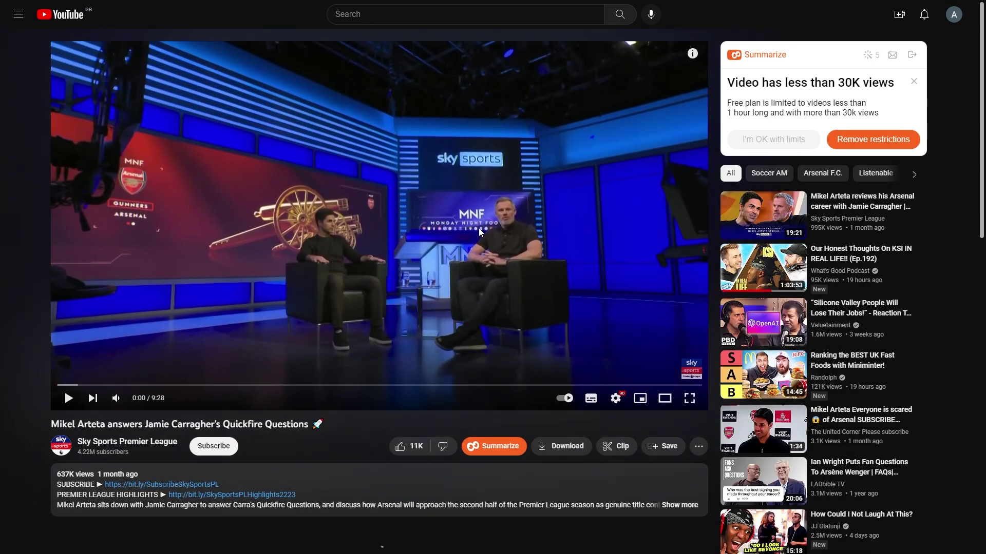
{"action": "left_click", "coordinate": [765, 55]}
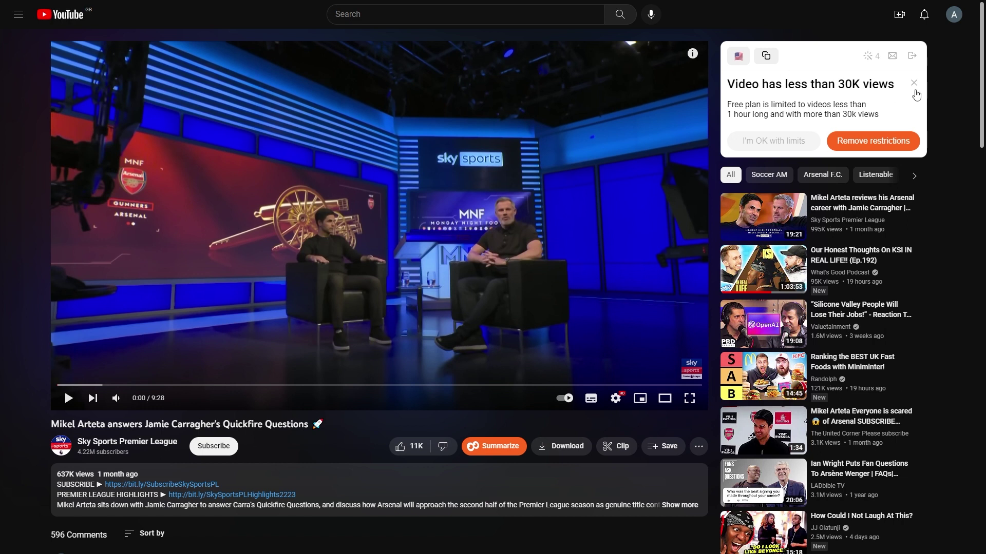
{"action": "left_click", "coordinate": [913, 86]}
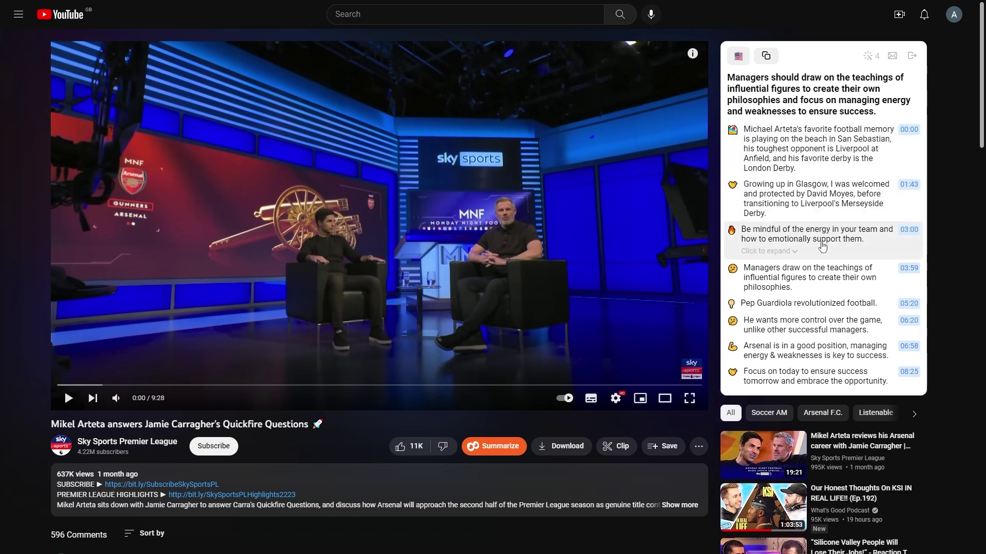
- Expand the 03:00 'Be mindful of the energy' summary point to reveal its quote
{"action": "scroll", "coordinate": [816, 236], "scroll_direction": "down", "scroll_amount": 1}
{"action": "scroll", "coordinate": [822, 247], "scroll_direction": "up", "scroll_amount": 1}
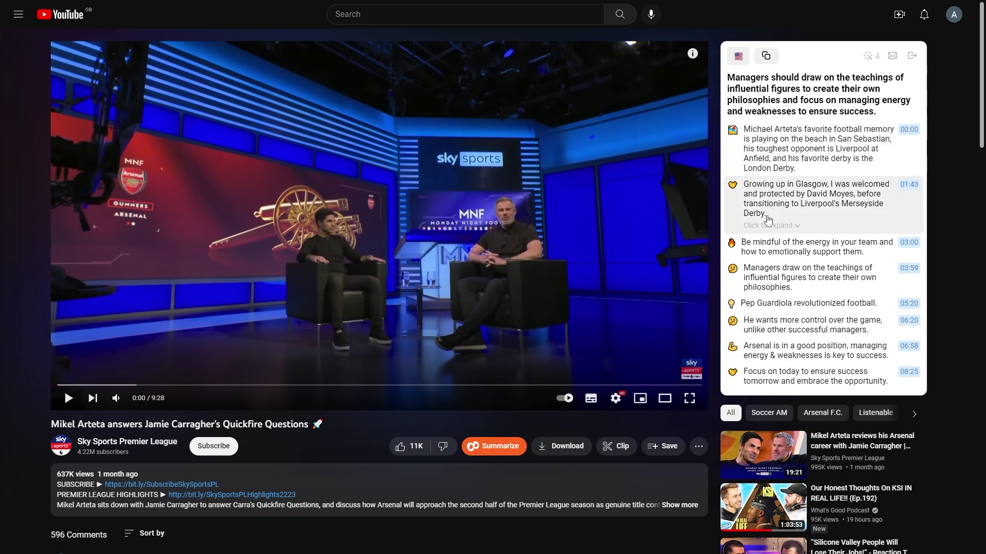
{"action": "left_click", "coordinate": [768, 254]}
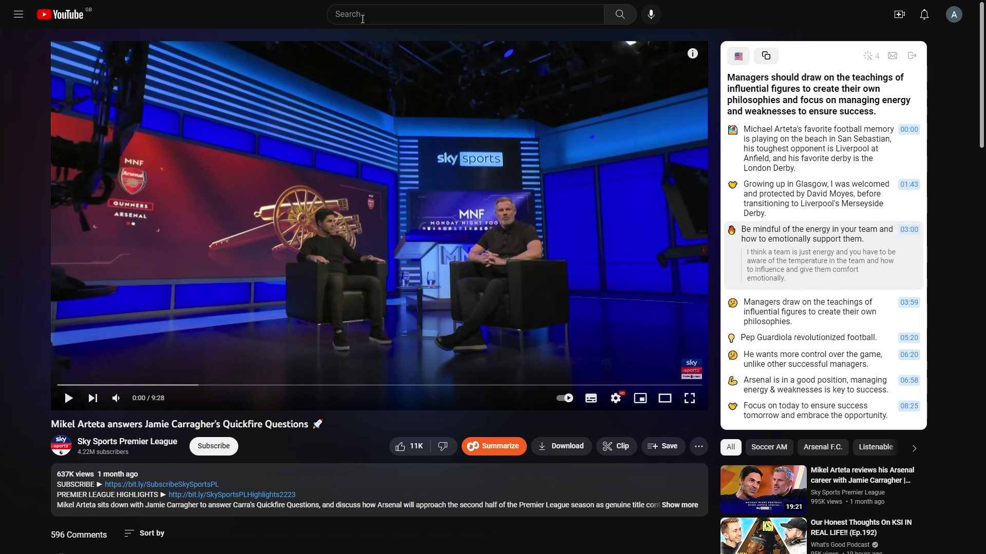
{"action": "left_click", "coordinate": [362, 19]}
- Search 'how to make money with chat gpt', open the top video and generate its complete summary
{"action": "type", "text": "how t"}
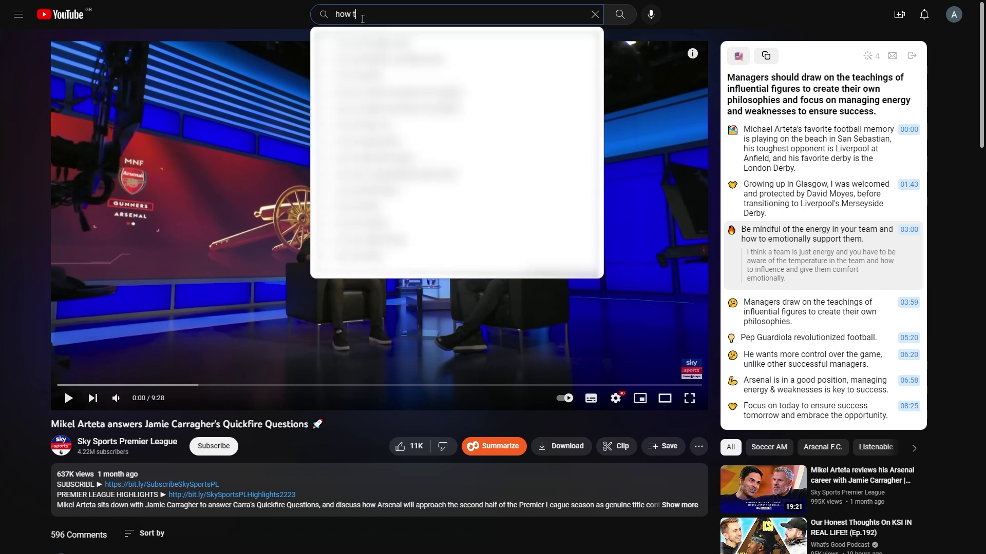
{"action": "type", "text": "o make money wi"}
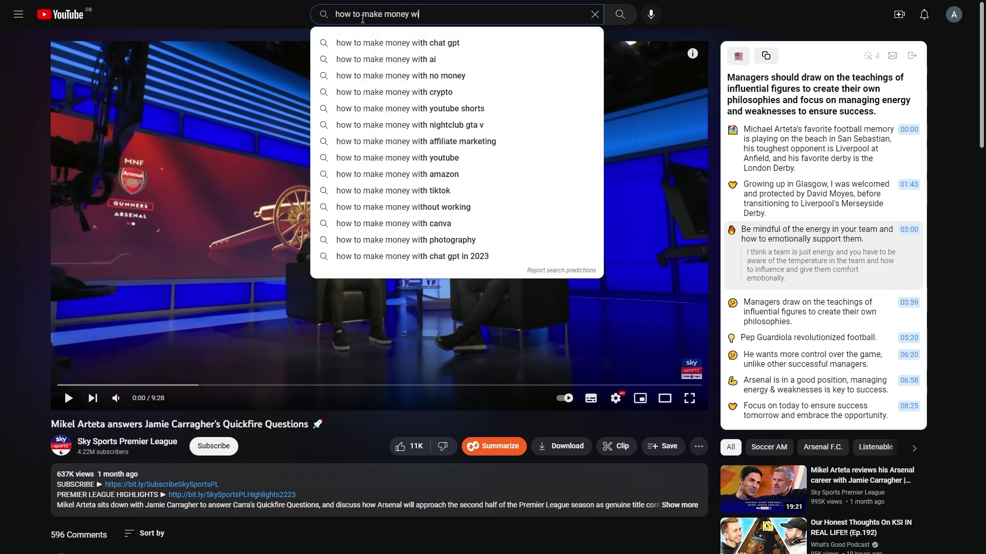
{"action": "left_click", "coordinate": [415, 49]}
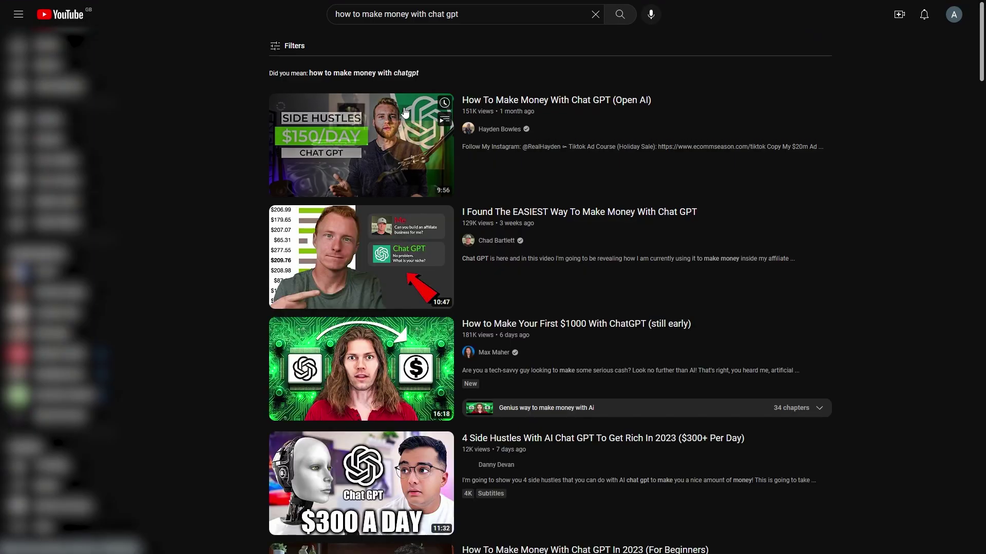
{"action": "left_click", "coordinate": [311, 146]}
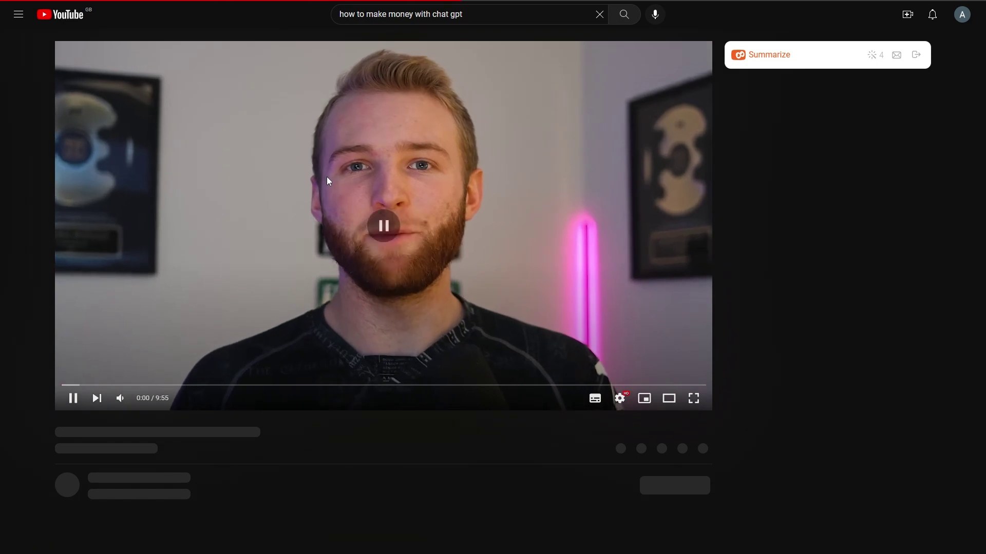
{"action": "left_click", "coordinate": [765, 55]}
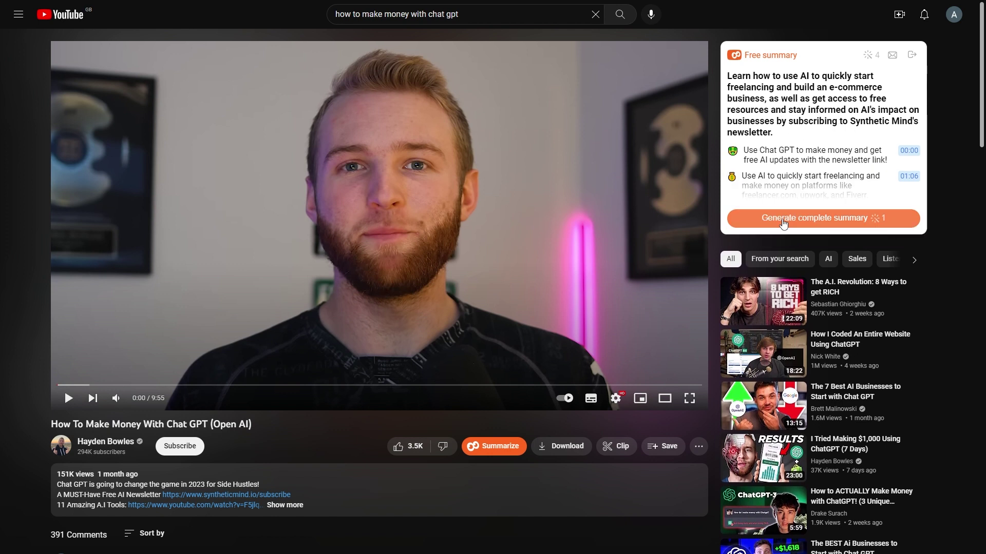
{"action": "left_click", "coordinate": [784, 222]}
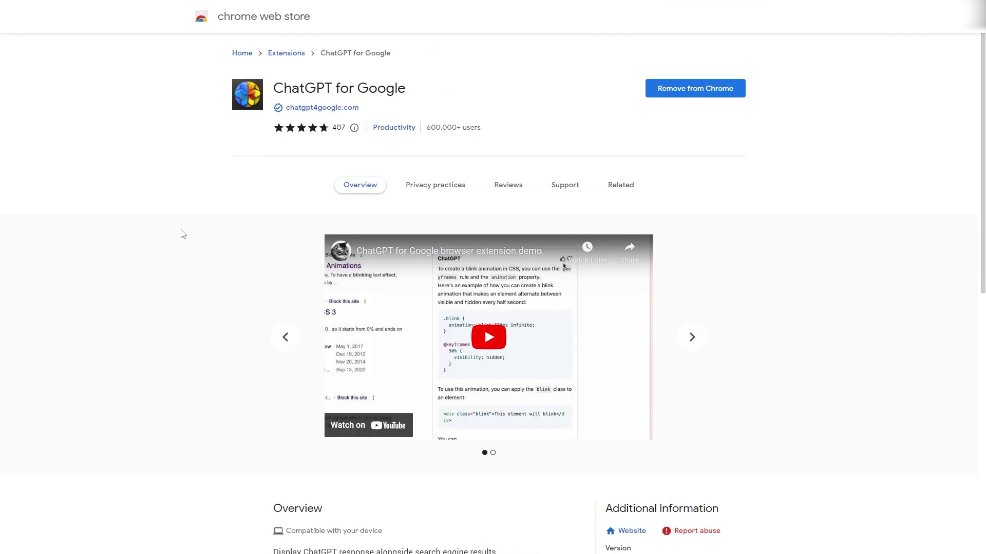
- Expand the ChatGPT for Google listing's description with Read more and scroll through its FAQ
{"action": "scroll", "coordinate": [183, 235], "scroll_direction": "down", "scroll_amount": 4}
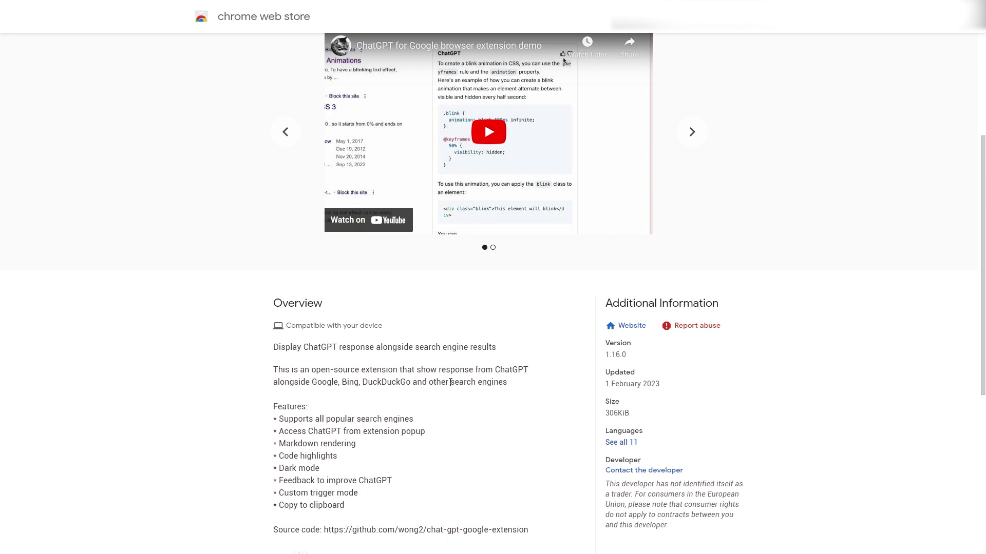
{"action": "left_click_drag", "start_coordinate": [279, 418], "coordinate": [337, 475]}
{"action": "left_click", "coordinate": [339, 471]}
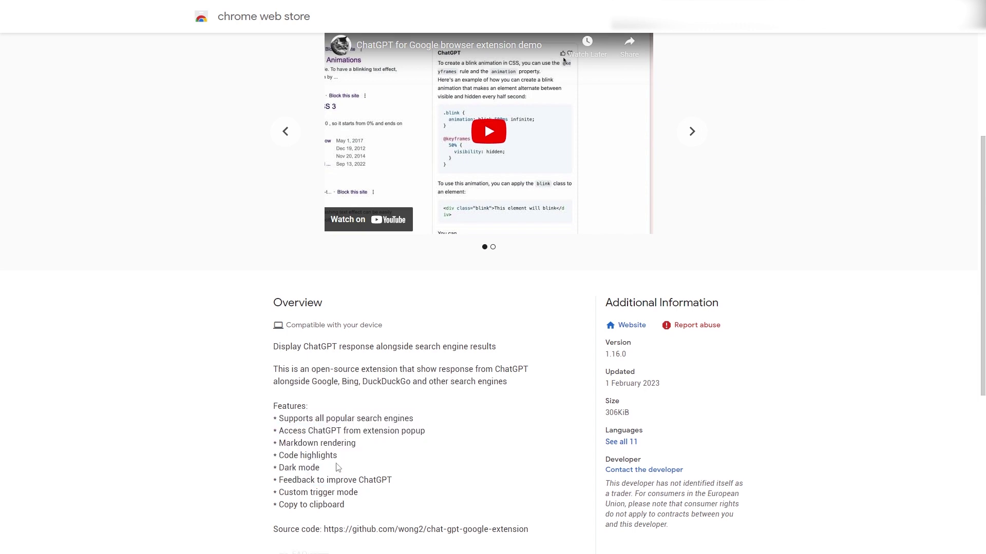
{"action": "scroll", "coordinate": [338, 467], "scroll_direction": "down", "scroll_amount": 3}
{"action": "left_click", "coordinate": [319, 438]}
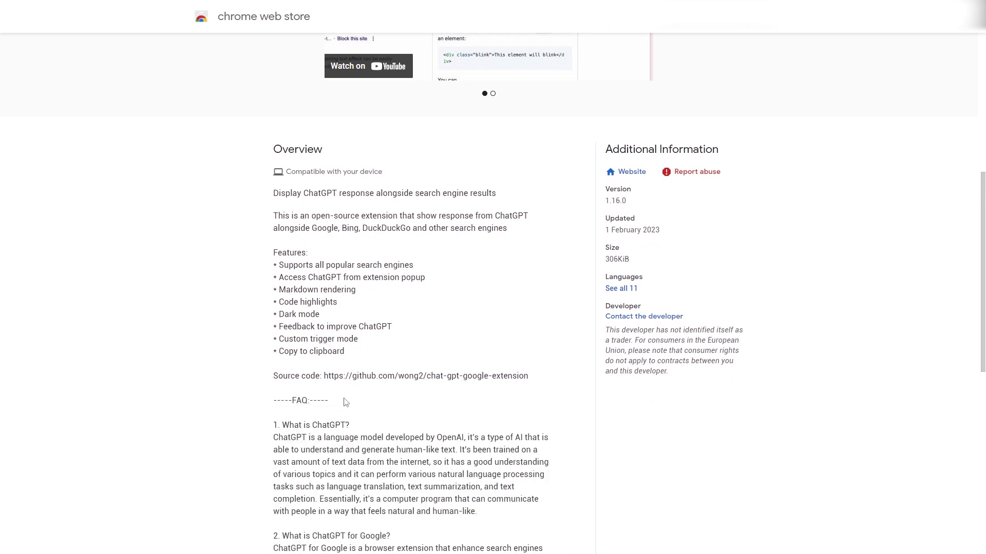
{"action": "scroll", "coordinate": [345, 397], "scroll_direction": "down", "scroll_amount": 5}
{"action": "scroll", "coordinate": [345, 398], "scroll_direction": "down", "scroll_amount": 4}
{"action": "scroll", "coordinate": [434, 171], "scroll_direction": "up", "scroll_amount": 16}
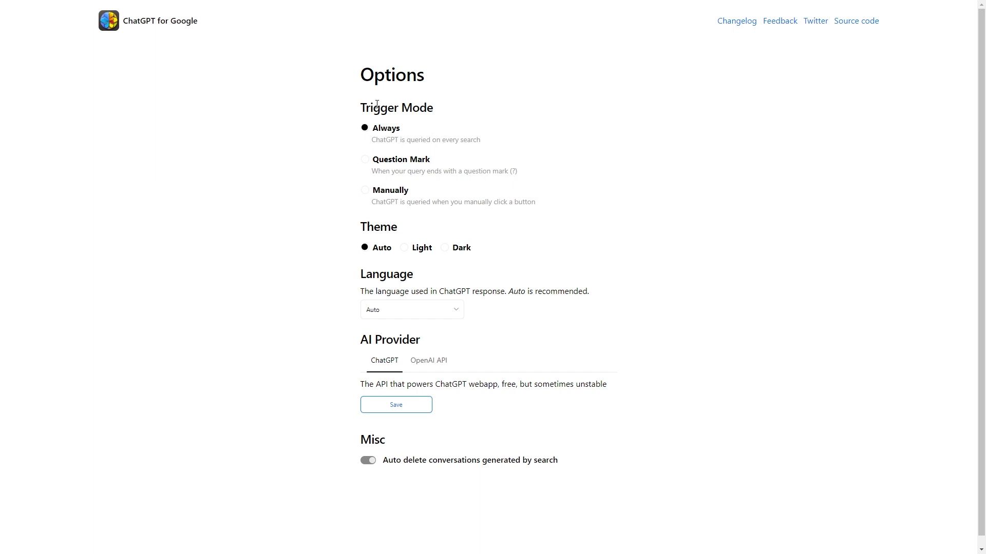
- Set ChatGPT for Google to Question Mark trigger mode, Dark theme and Auto language, and save
{"action": "left_click", "coordinate": [365, 159]}
{"action": "left_click", "coordinate": [461, 250]}
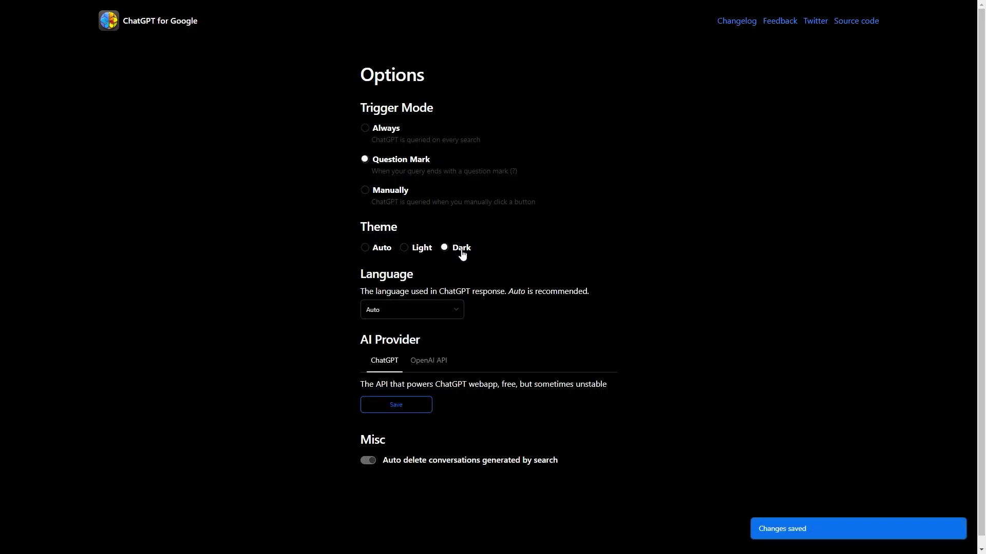
{"action": "left_click", "coordinate": [407, 311]}
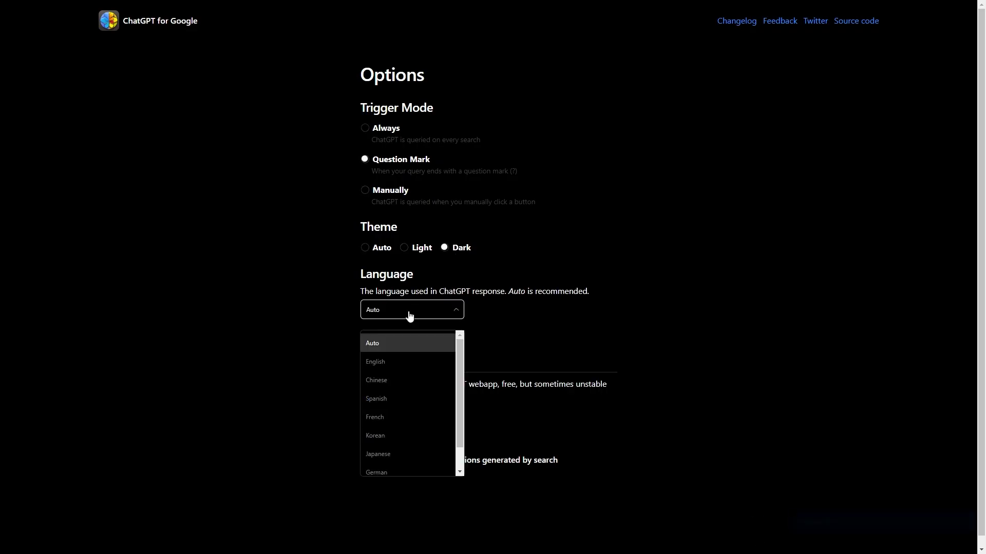
{"action": "left_click", "coordinate": [313, 306]}
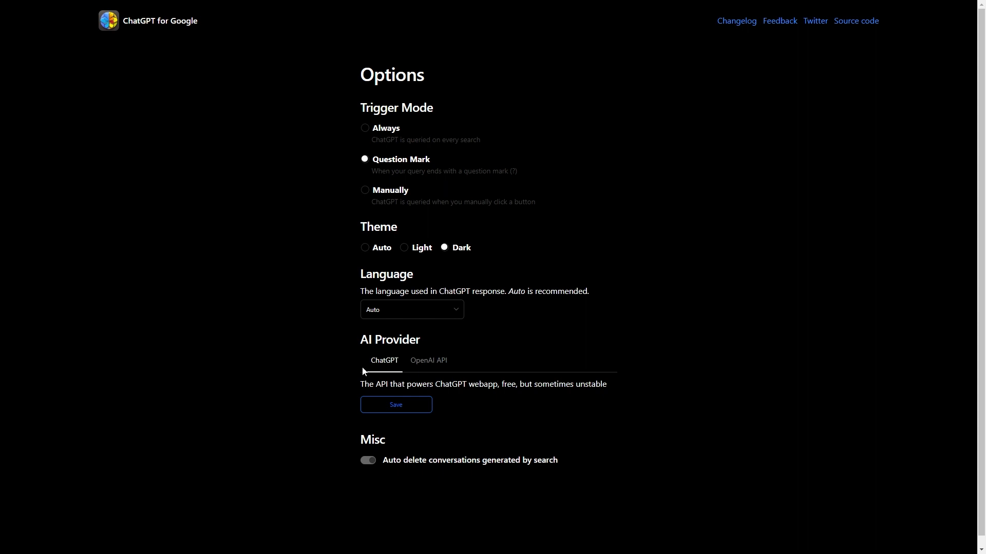
{"action": "left_click", "coordinate": [397, 407]}
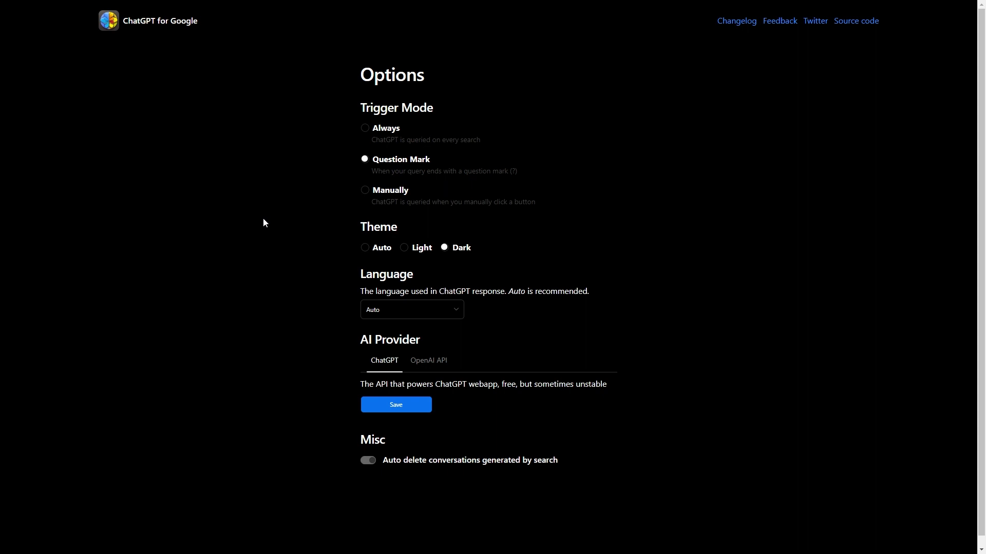
{"action": "key", "text": "ctrl+t"}
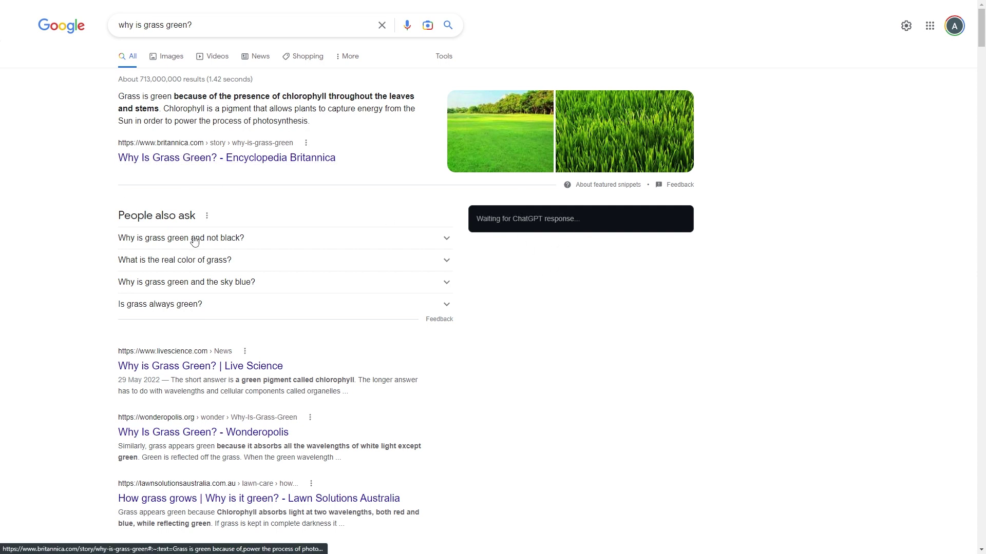
- Scroll the 'why is grass green?' results to check ChatGPT's answer beside them
{"action": "scroll", "coordinate": [194, 241], "scroll_direction": "down", "scroll_amount": 4}
{"action": "scroll", "coordinate": [193, 241], "scroll_direction": "up", "scroll_amount": 4}
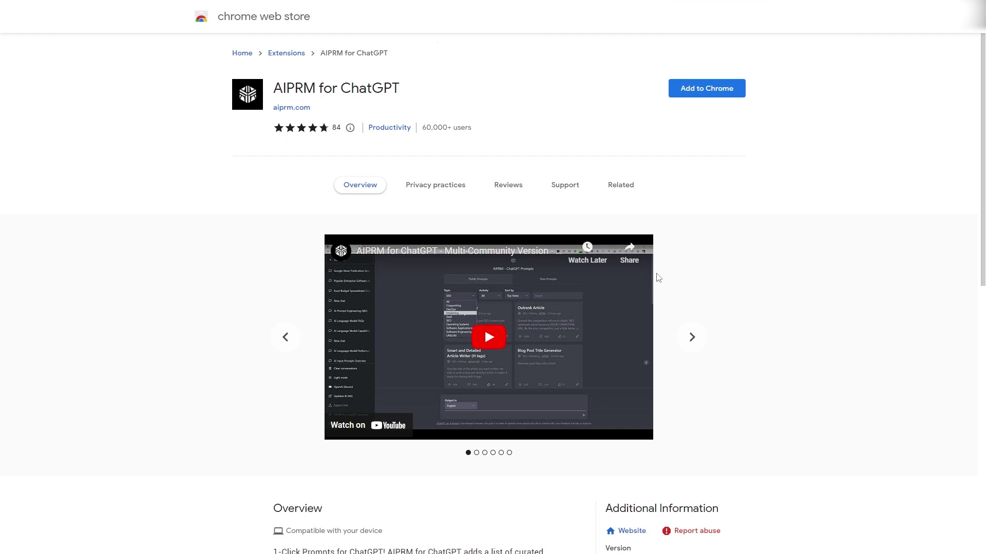
- Browse the AIPRM screenshots, then add AIPRM for ChatGPT to Chrome past the caution warning
{"action": "left_click", "coordinate": [682, 343]}
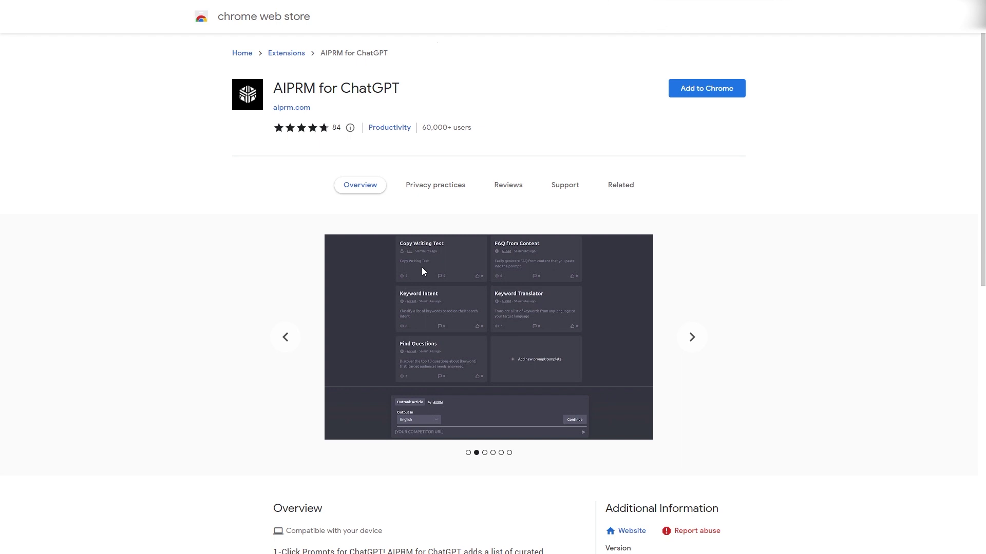
{"action": "left_click", "coordinate": [690, 337]}
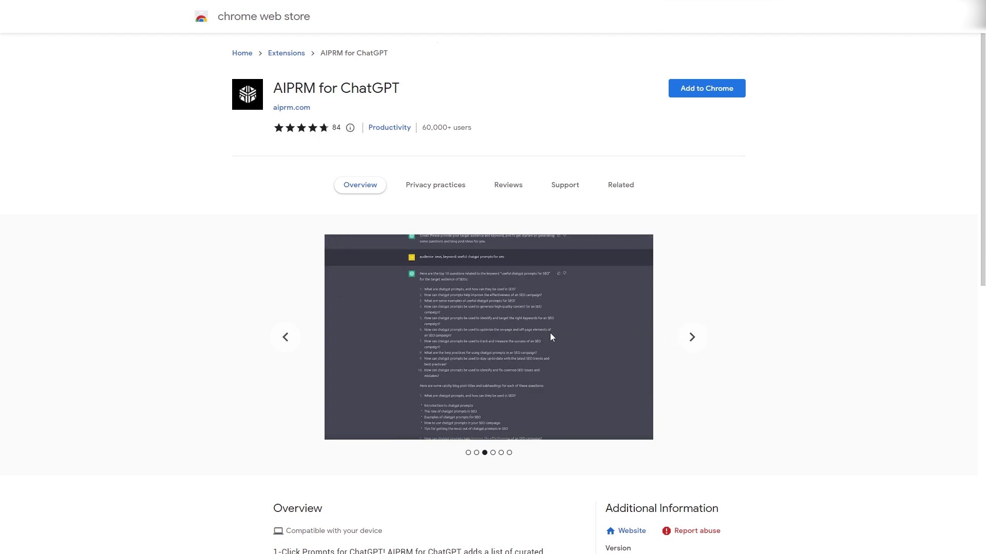
{"action": "left_click", "coordinate": [692, 338]}
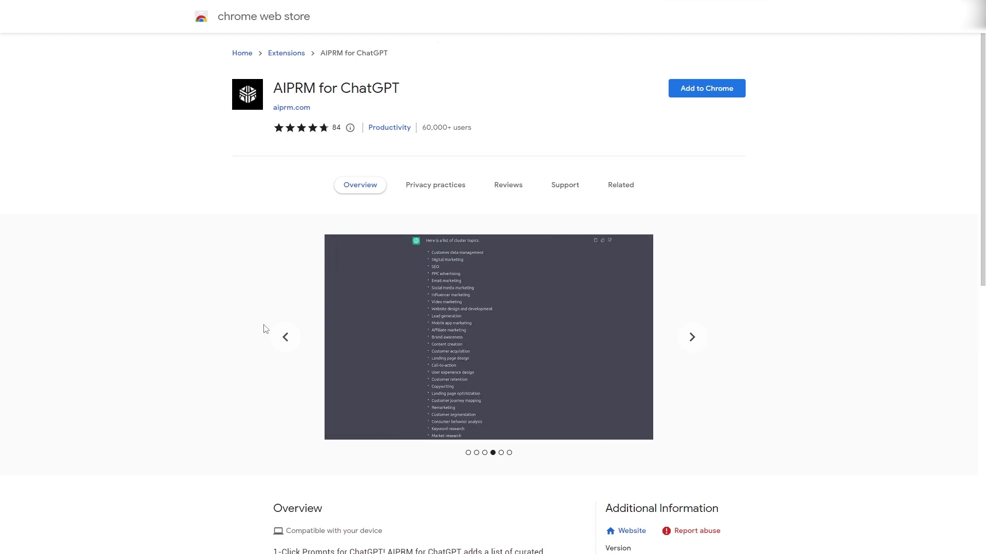
{"action": "left_click", "coordinate": [701, 89]}
{"action": "left_click", "coordinate": [525, 66]}
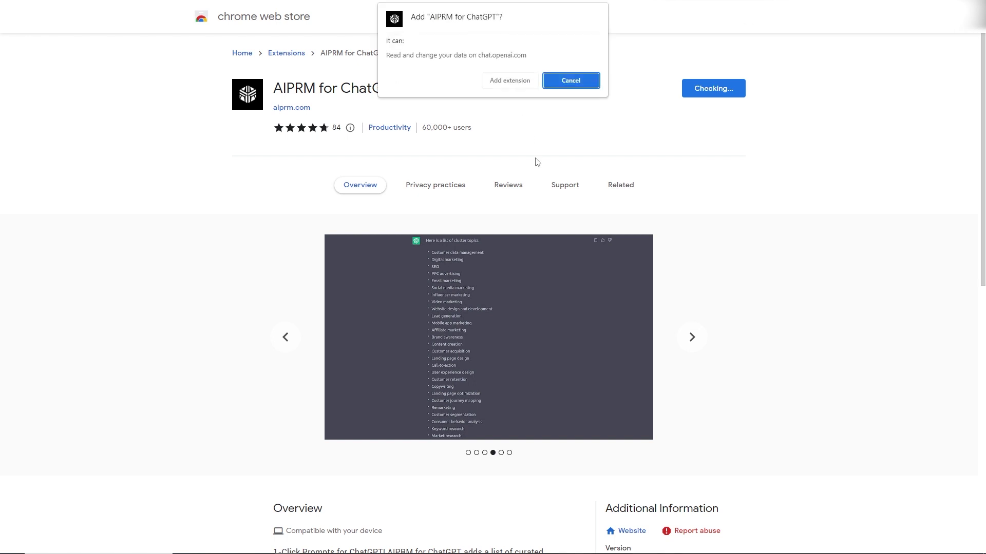
{"action": "left_click", "coordinate": [502, 80]}
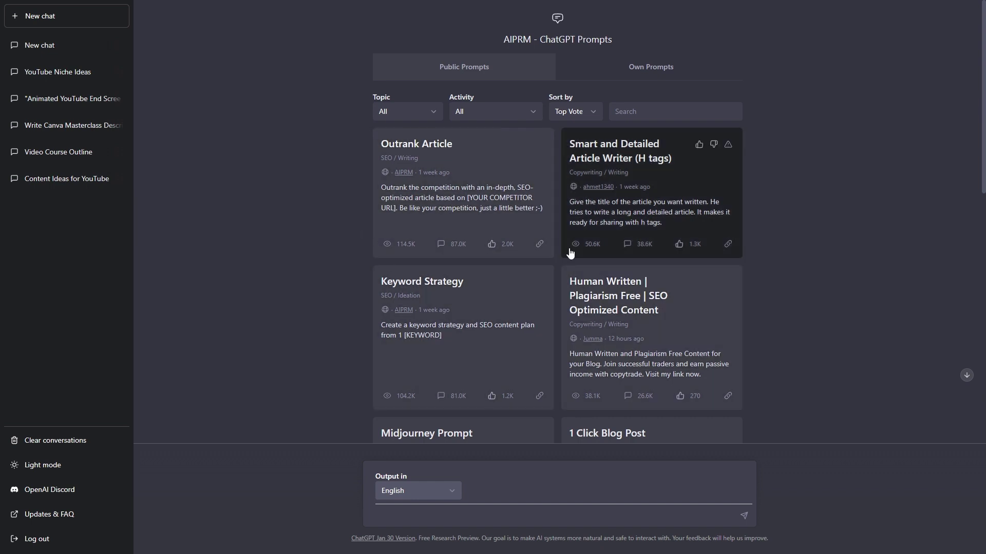
- Choose the YouTube Script Creator prompt and request a script on 'how to rank higher in search engines'
{"action": "scroll", "coordinate": [499, 208], "scroll_direction": "down", "scroll_amount": 4}
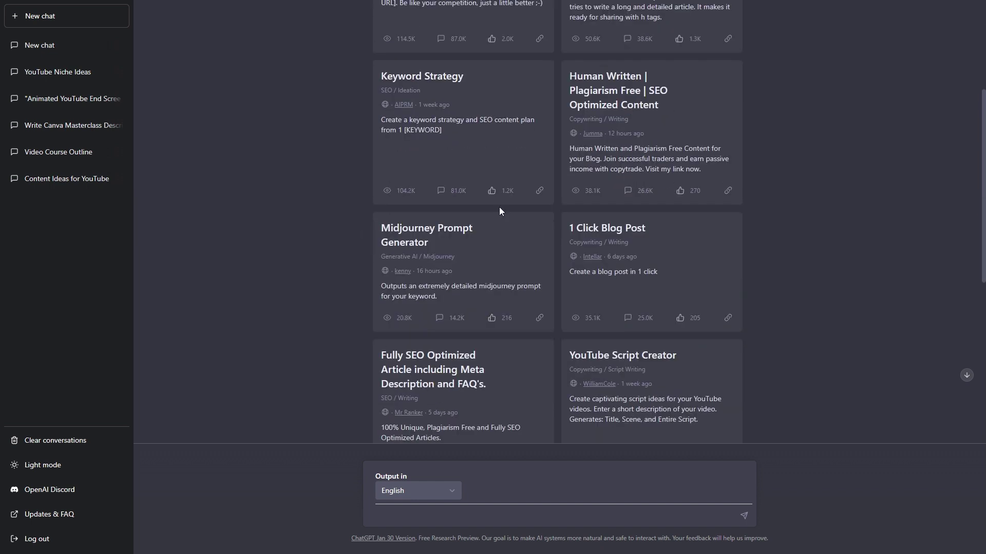
{"action": "scroll", "coordinate": [499, 208], "scroll_direction": "down", "scroll_amount": 2}
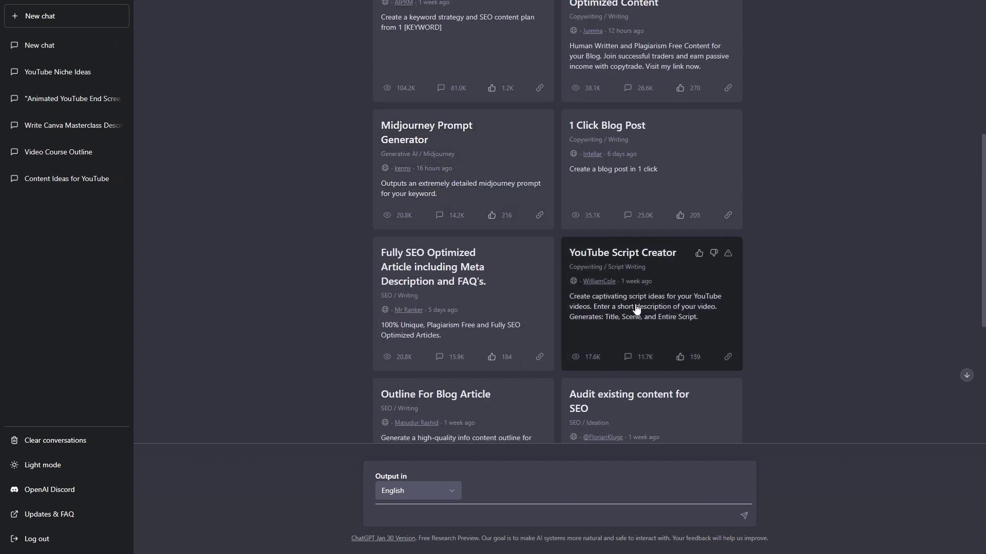
{"action": "left_click", "coordinate": [666, 318]}
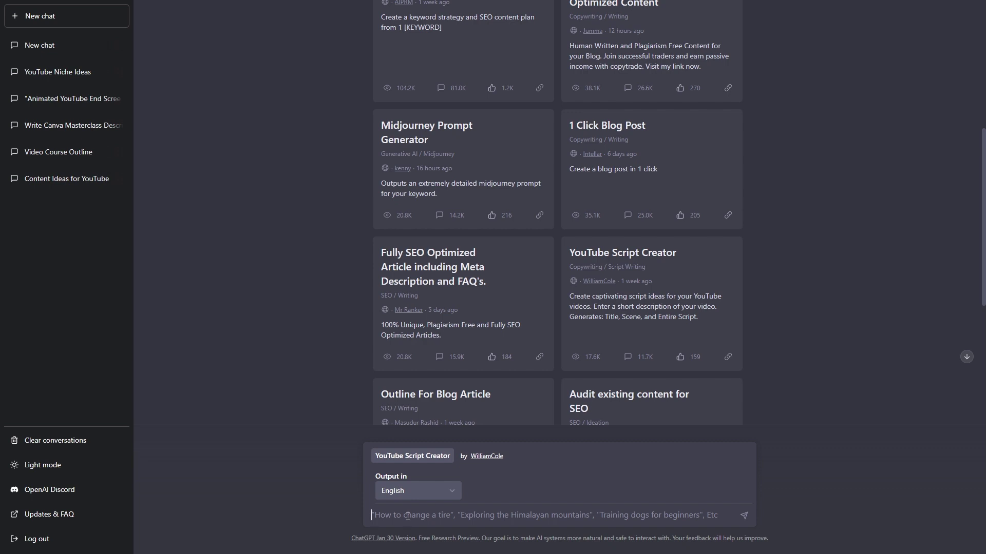
{"action": "type", "text": "ho"}
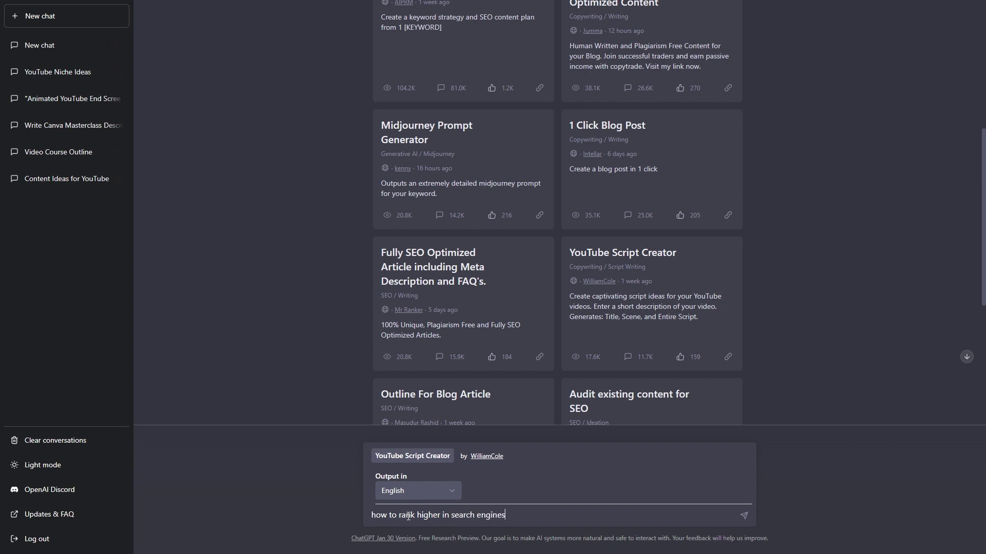
{"action": "key", "text": "Return"}
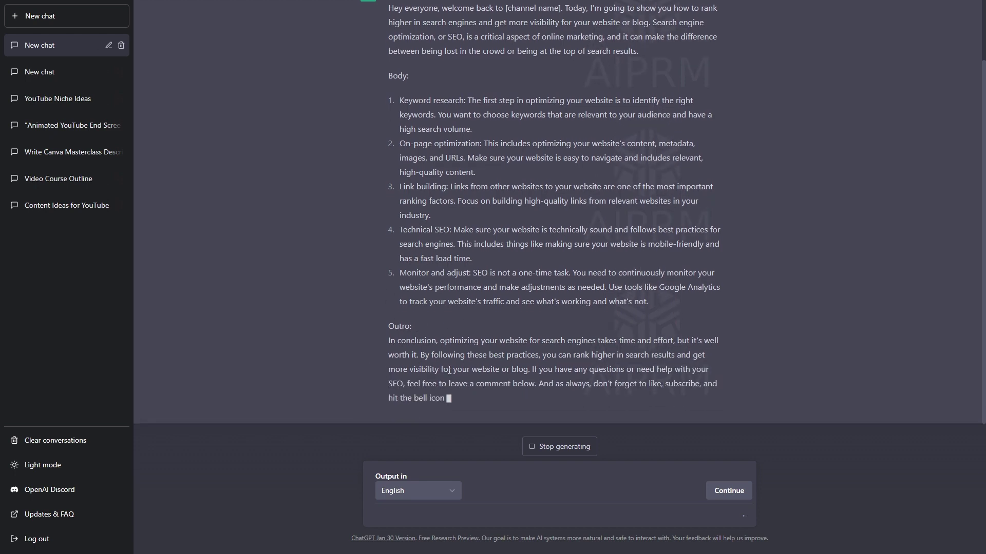
- Scroll back to the top of the finished search-ranking script to review it
{"action": "scroll", "coordinate": [406, 318], "scroll_direction": "up", "scroll_amount": 1}
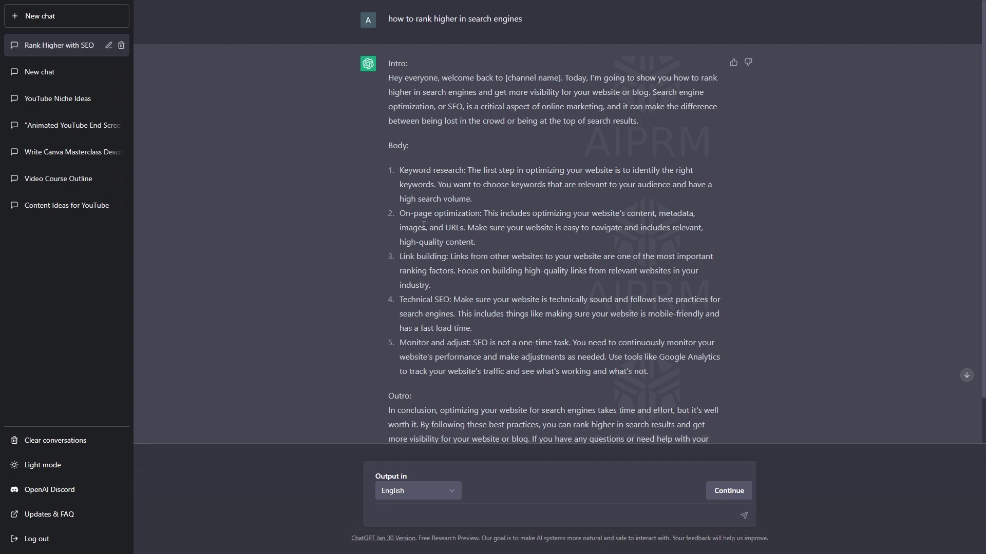
- Start a fresh ChatGPT chat and select AIPRM's 1 Click Blog Post prompt card
{"action": "left_click", "coordinate": [32, 17]}
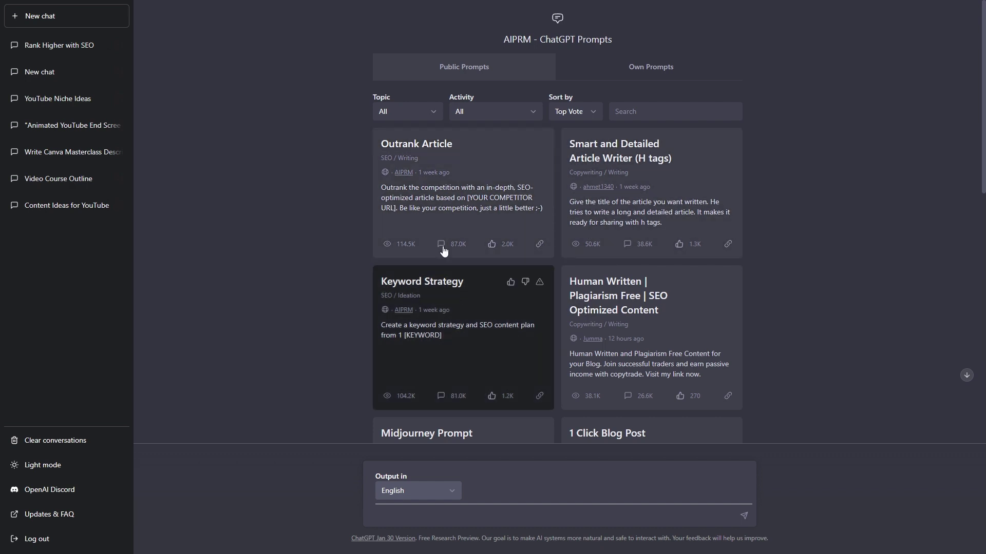
{"action": "scroll", "coordinate": [425, 224], "scroll_direction": "down", "scroll_amount": 3}
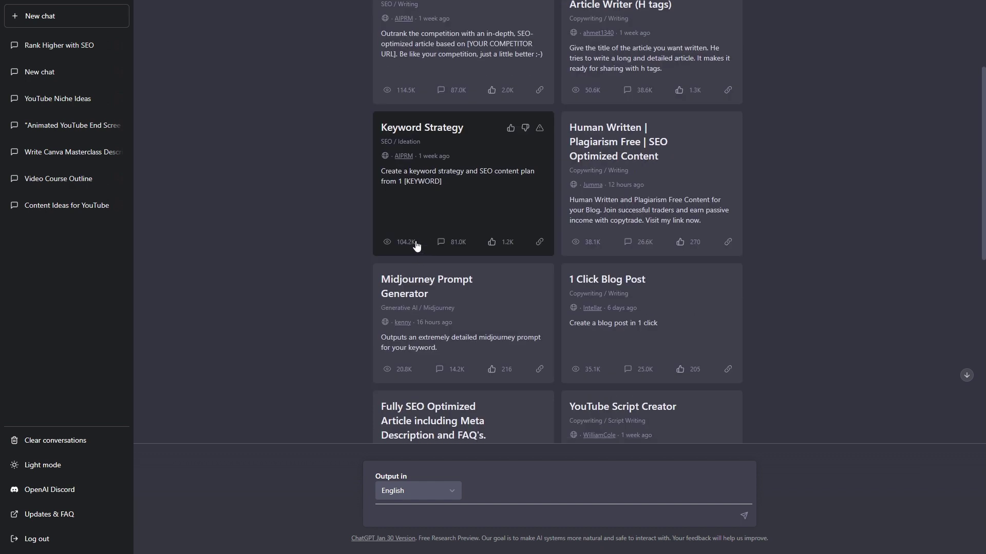
{"action": "scroll", "coordinate": [416, 247], "scroll_direction": "down", "scroll_amount": 1}
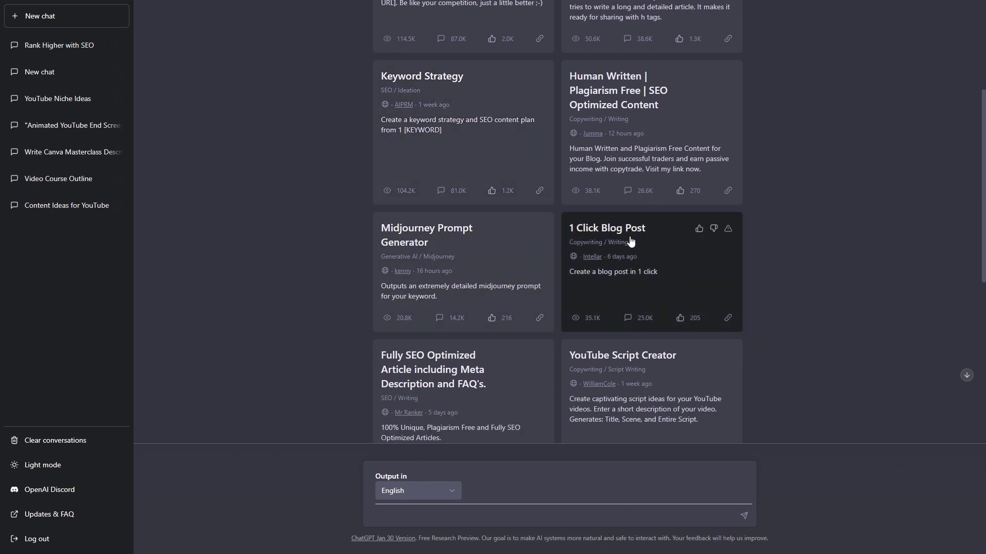
{"action": "left_click", "coordinate": [616, 286]}
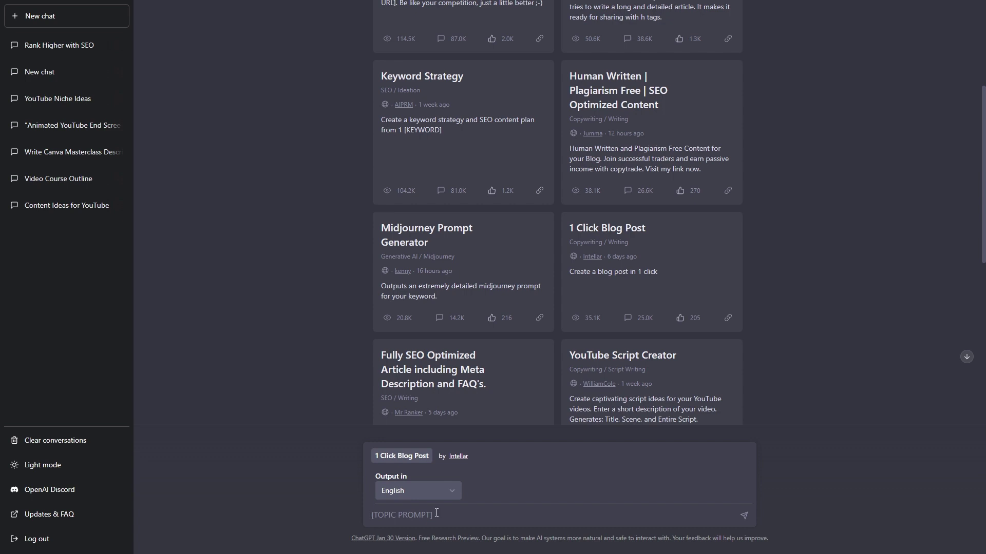
- Submit 'how to care for a puppy' as the blog post topic
{"action": "type", "text": "how to care for a puppy"}
{"action": "key", "text": "Return"}
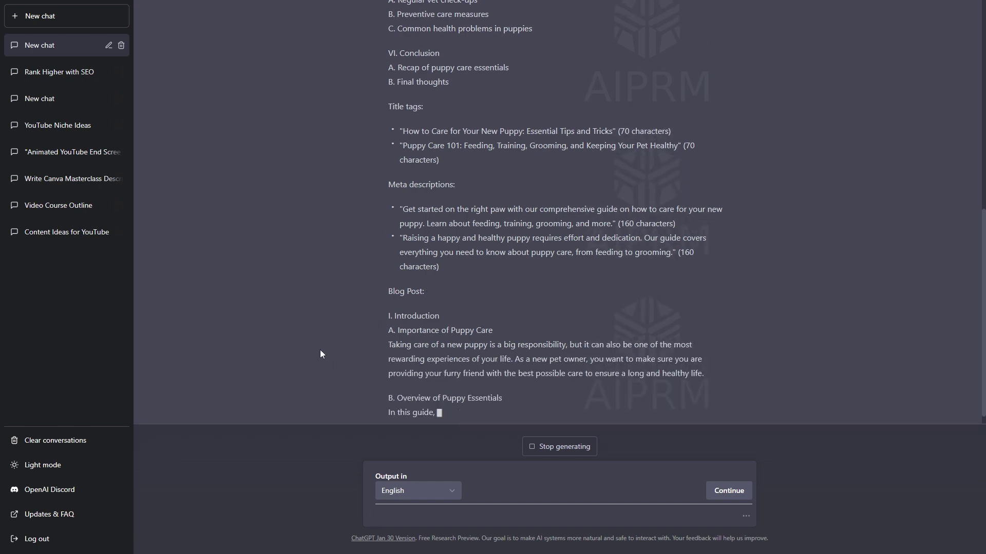
- Review the streamed puppy-care brief, then send 'Continue writing please' to resume it
{"action": "scroll", "coordinate": [451, 223], "scroll_direction": "up", "scroll_amount": 7}
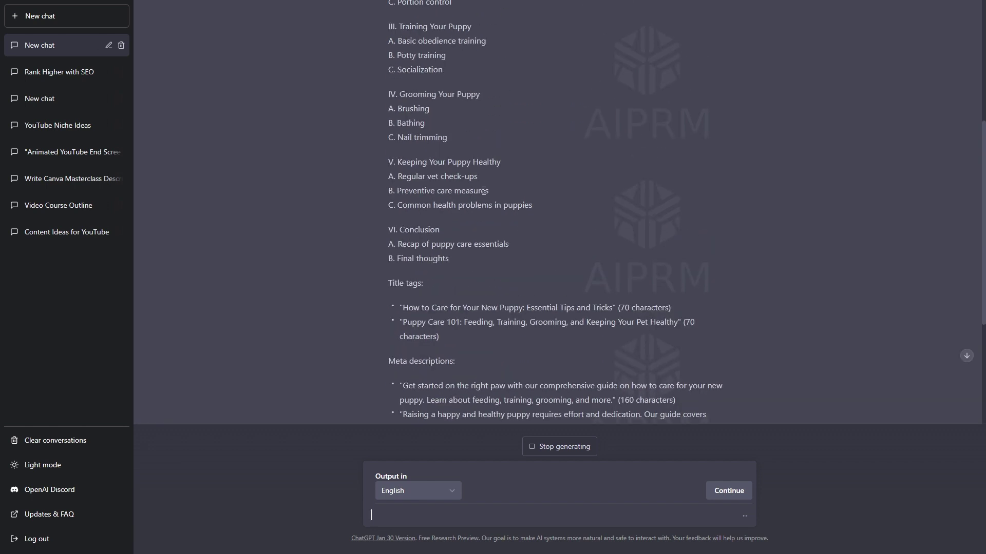
{"action": "scroll", "coordinate": [453, 224], "scroll_direction": "up", "scroll_amount": 2}
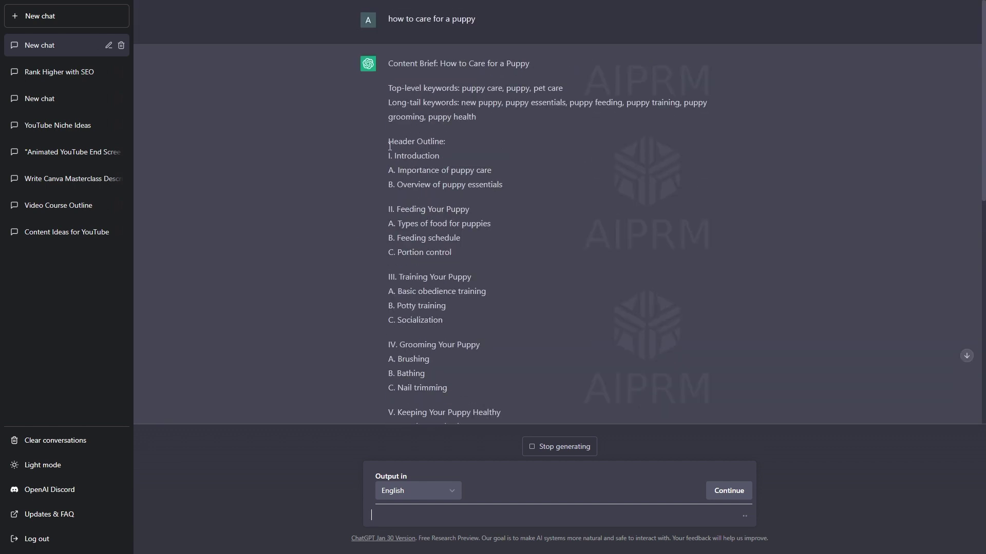
{"action": "scroll", "coordinate": [393, 154], "scroll_direction": "down", "scroll_amount": 10}
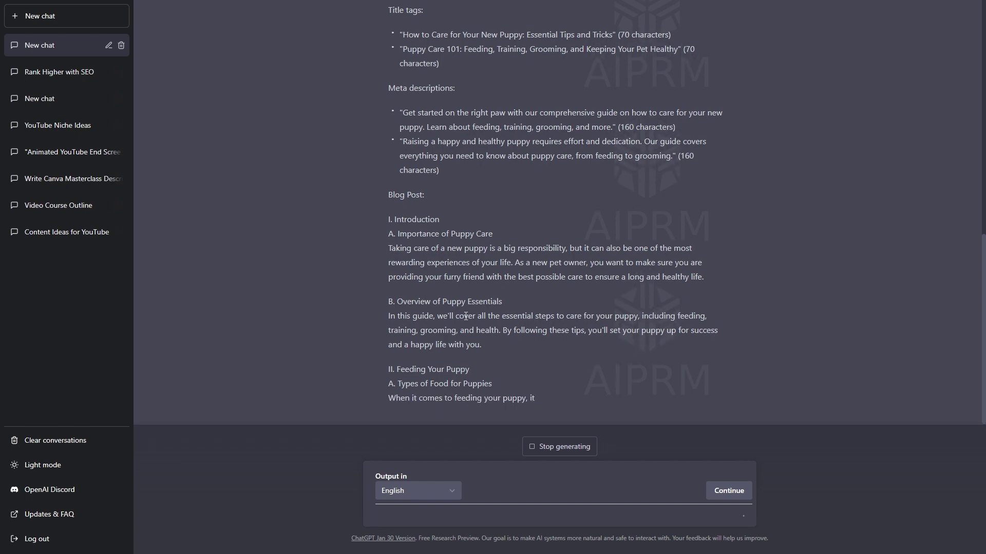
{"action": "scroll", "coordinate": [466, 315], "scroll_direction": "up", "scroll_amount": 10}
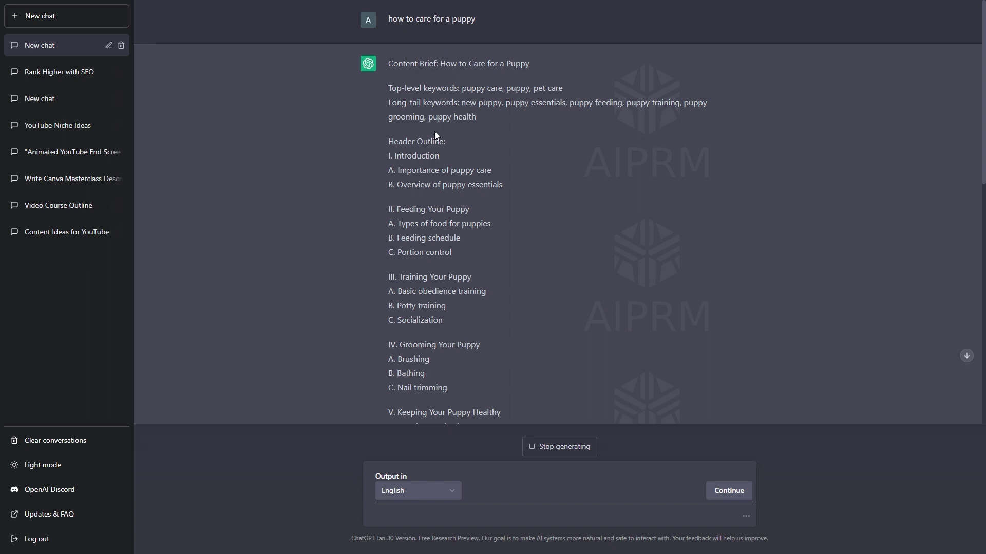
{"action": "scroll", "coordinate": [434, 132], "scroll_direction": "down", "scroll_amount": 5}
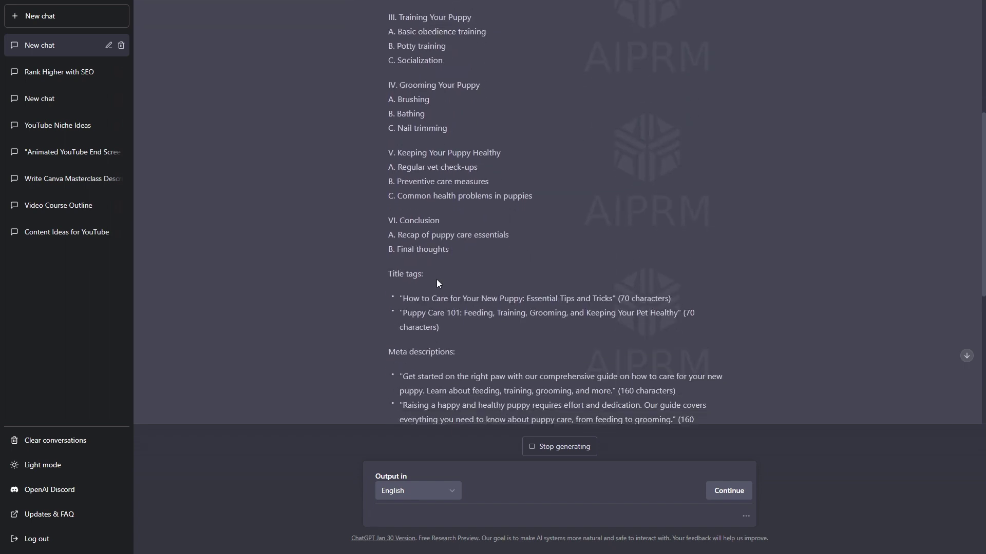
{"action": "scroll", "coordinate": [436, 279], "scroll_direction": "down", "scroll_amount": 3}
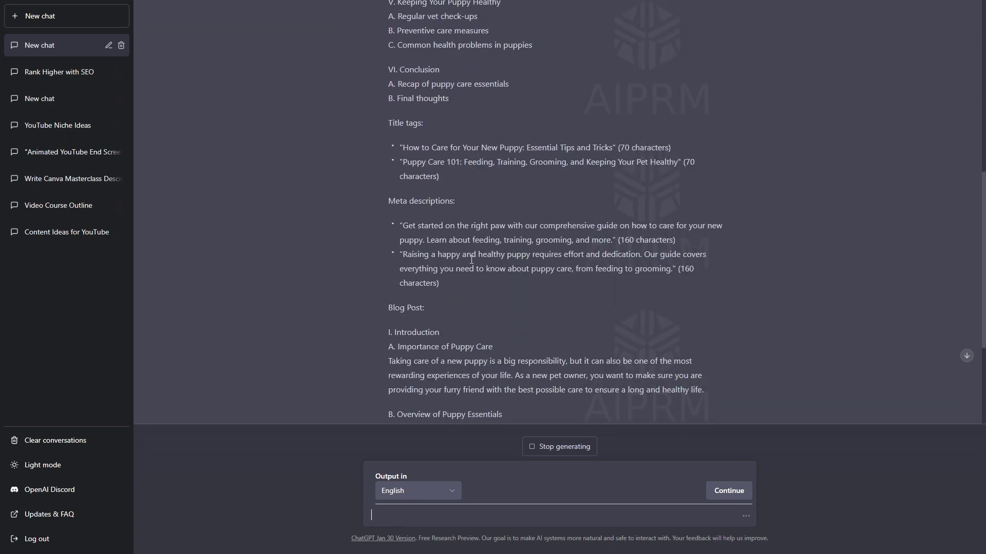
{"action": "scroll", "coordinate": [462, 225], "scroll_direction": "down", "scroll_amount": 4}
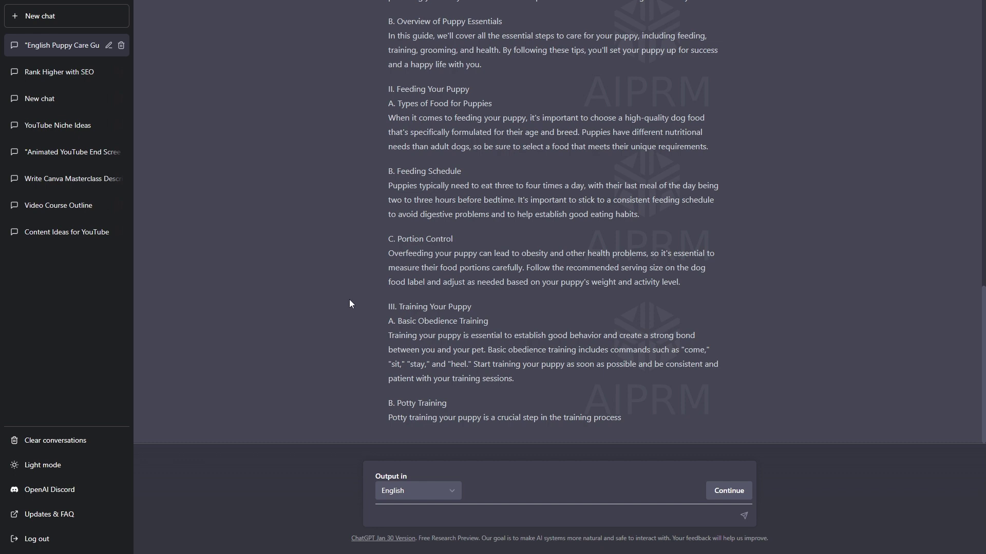
{"action": "left_click", "coordinate": [719, 492]}
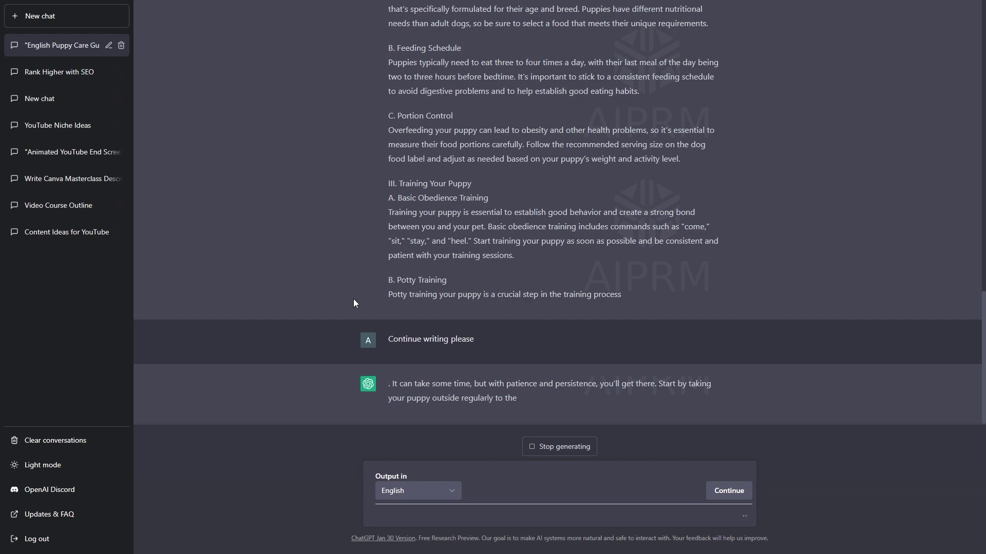
- Scroll through the continuation as it adds Keeping Your Puppy Healthy and the Conclusion
{"action": "scroll", "coordinate": [359, 300], "scroll_direction": "up", "scroll_amount": 20}
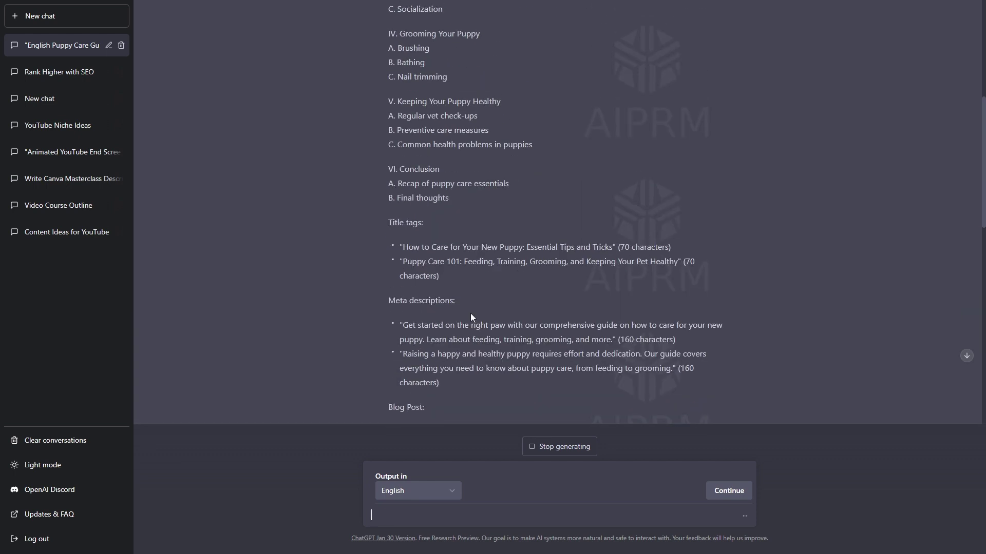
{"action": "scroll", "coordinate": [488, 219], "scroll_direction": "down", "scroll_amount": 7}
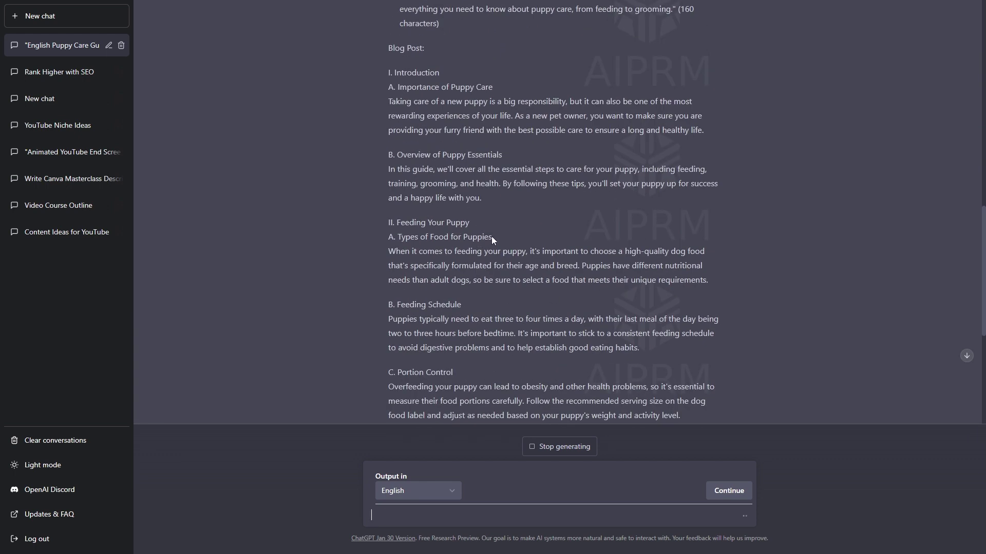
{"action": "scroll", "coordinate": [542, 272], "scroll_direction": "down", "scroll_amount": 5}
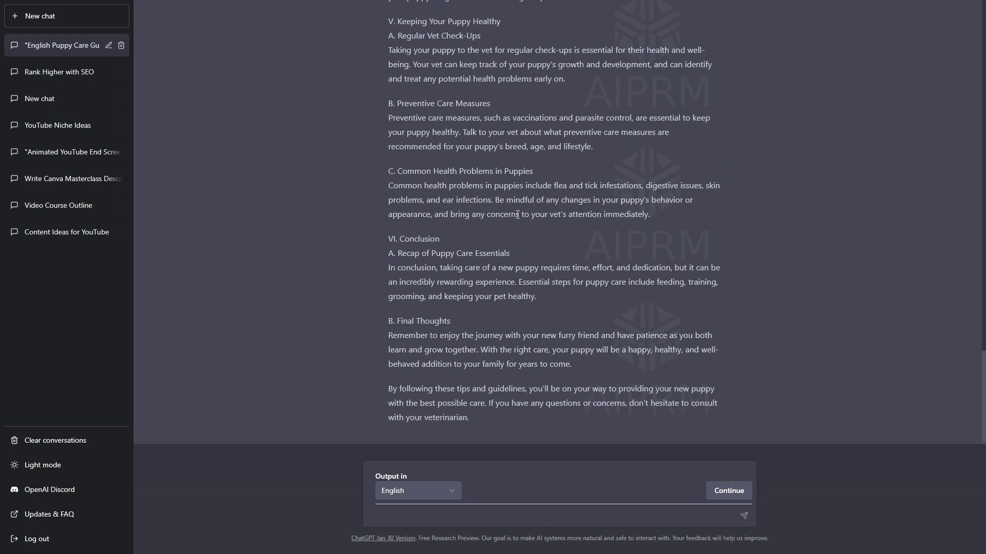
{"action": "scroll", "coordinate": [434, 317], "scroll_direction": "up", "scroll_amount": 20}
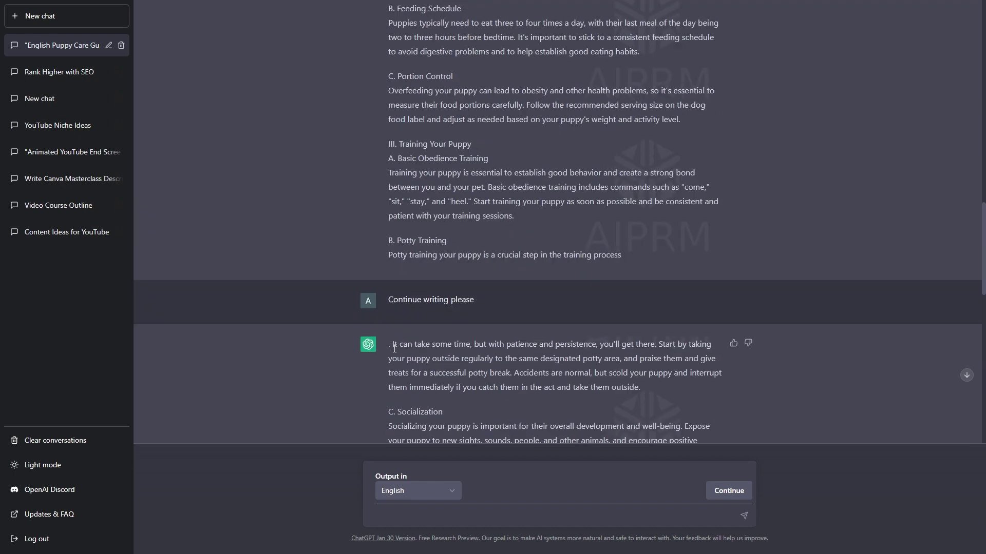
- Highlight the content brief heading, top-level keywords and long-tail keywords lines
{"action": "scroll", "coordinate": [398, 343], "scroll_direction": "up", "scroll_amount": 1}
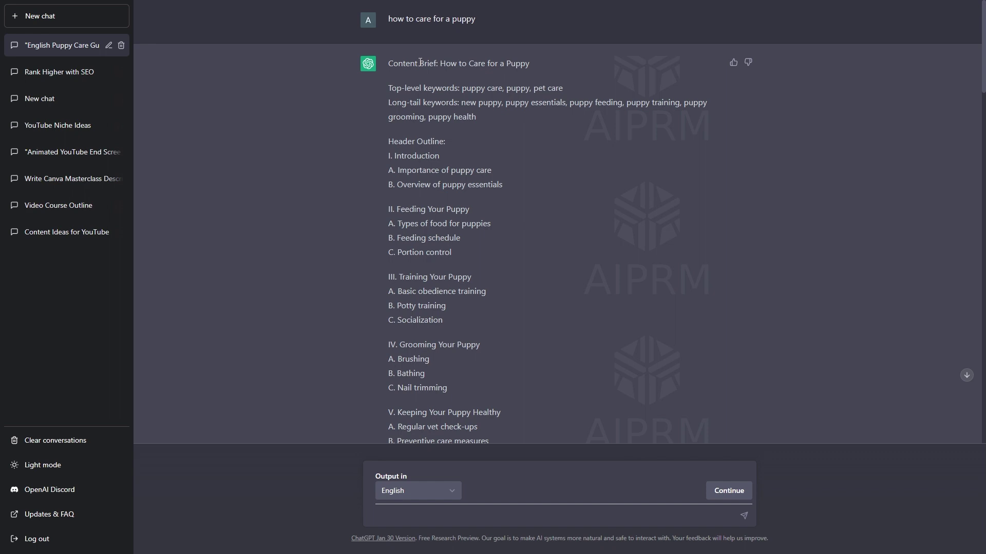
{"action": "left_click_drag", "start_coordinate": [440, 63], "coordinate": [493, 62]}
{"action": "left_click_drag", "start_coordinate": [436, 88], "coordinate": [467, 88]}
{"action": "left_click_drag", "start_coordinate": [400, 102], "coordinate": [450, 102]}
{"action": "left_click", "coordinate": [415, 138]}
- Scroll to the end of the post, then open a new chat showing the AIPRM prompt library
{"action": "scroll", "coordinate": [412, 107], "scroll_direction": "down", "scroll_amount": 5}
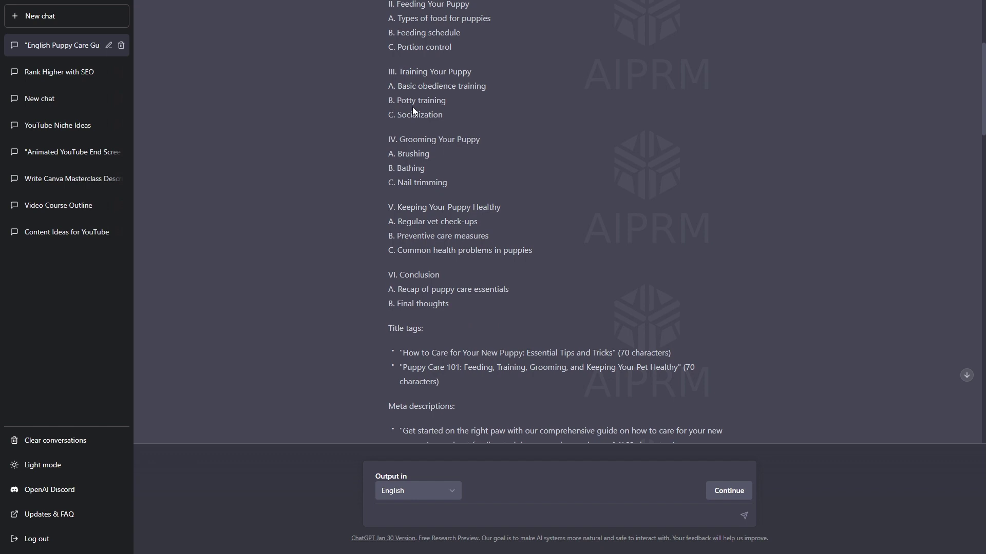
{"action": "scroll", "coordinate": [411, 134], "scroll_direction": "down", "scroll_amount": 2}
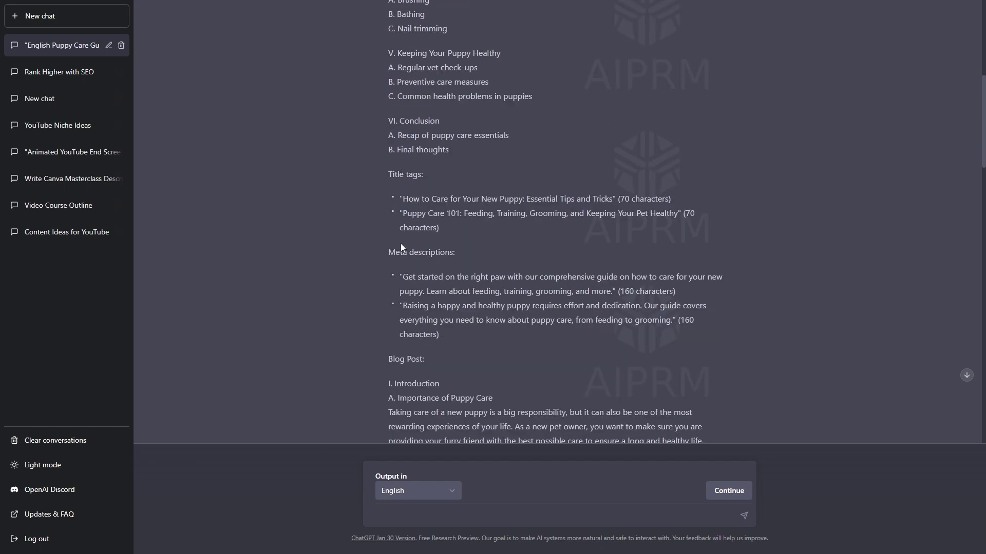
{"action": "scroll", "coordinate": [402, 255], "scroll_direction": "down", "scroll_amount": 13}
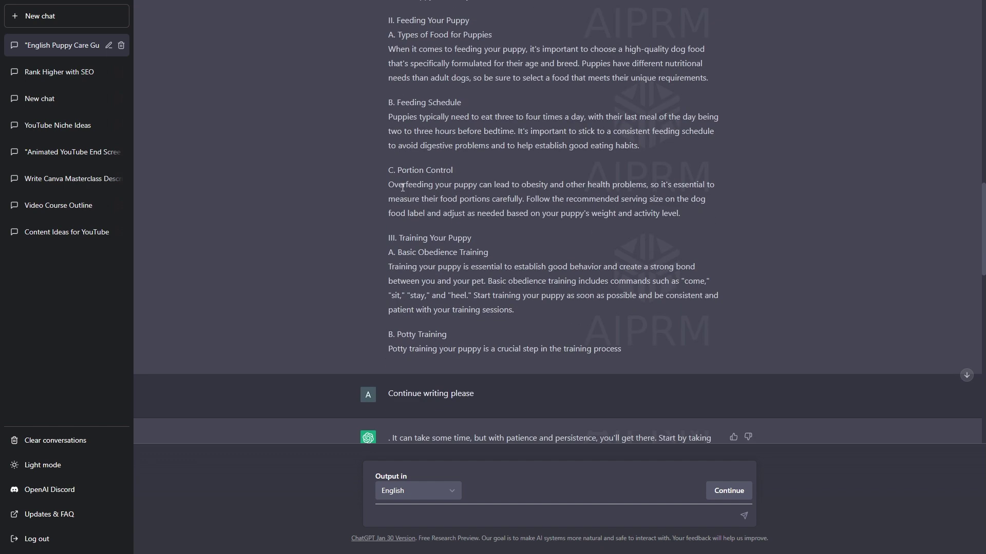
{"action": "scroll", "coordinate": [454, 153], "scroll_direction": "down", "scroll_amount": 13}
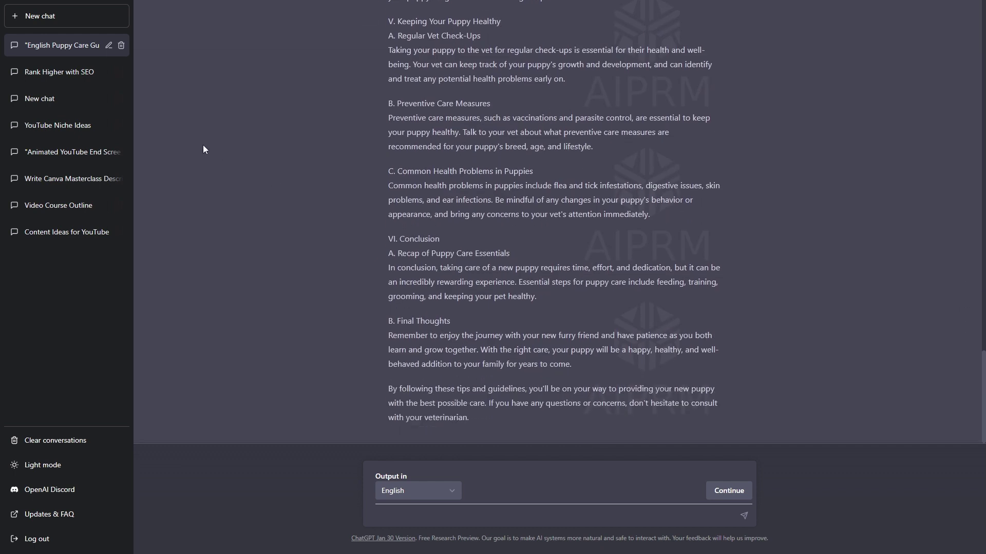
{"action": "left_click", "coordinate": [51, 16]}
{"action": "scroll", "coordinate": [353, 248], "scroll_direction": "up", "scroll_amount": 10}
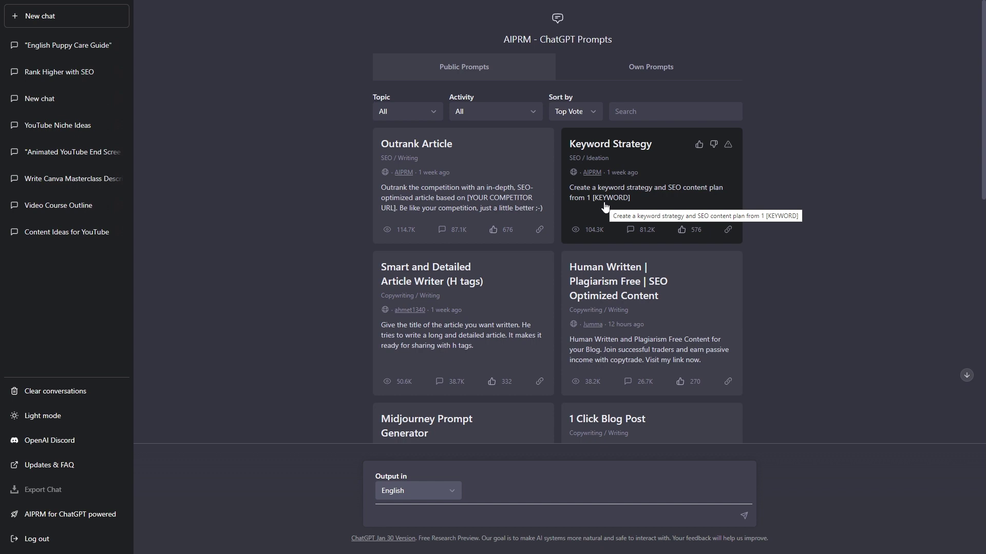
- Run the Keyword Strategy prompt with 'organic coffee beans' as the keyword
{"action": "left_click", "coordinate": [606, 205]}
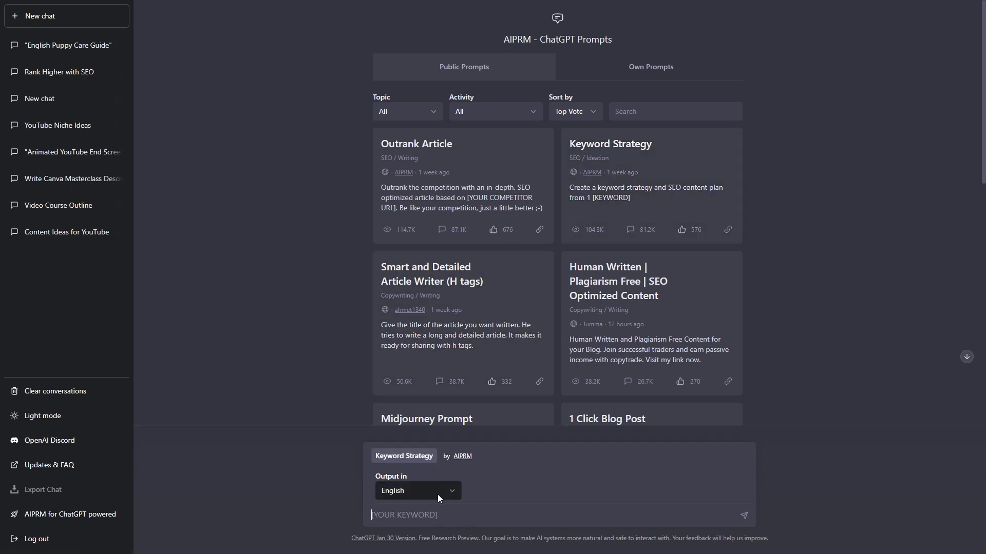
{"action": "type", "text": "organic coffee beans"}
{"action": "key", "text": "Return"}
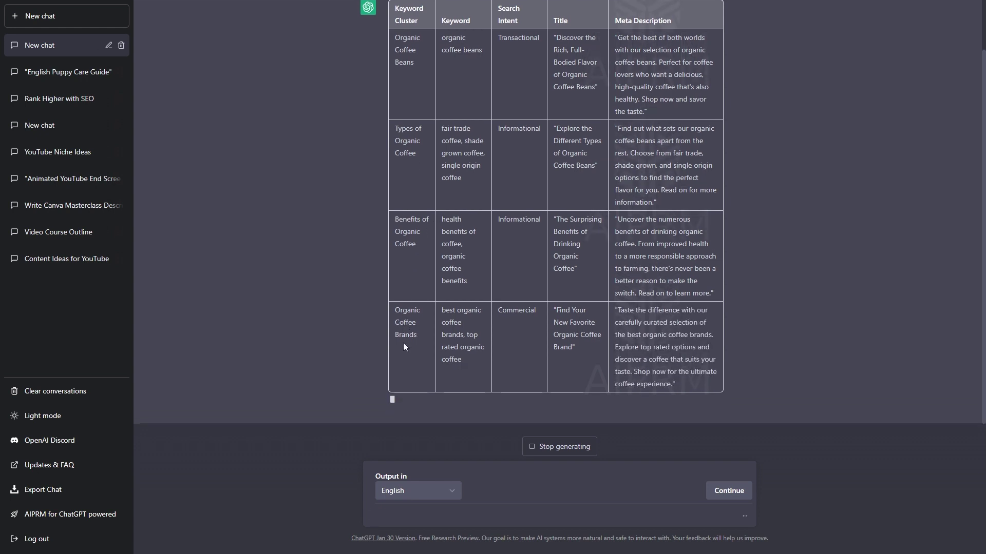
- Scroll through the organic coffee table as Brewing, Farming, Roasting and Recipes clusters appear
{"action": "scroll", "coordinate": [444, 231], "scroll_direction": "up", "scroll_amount": 2}
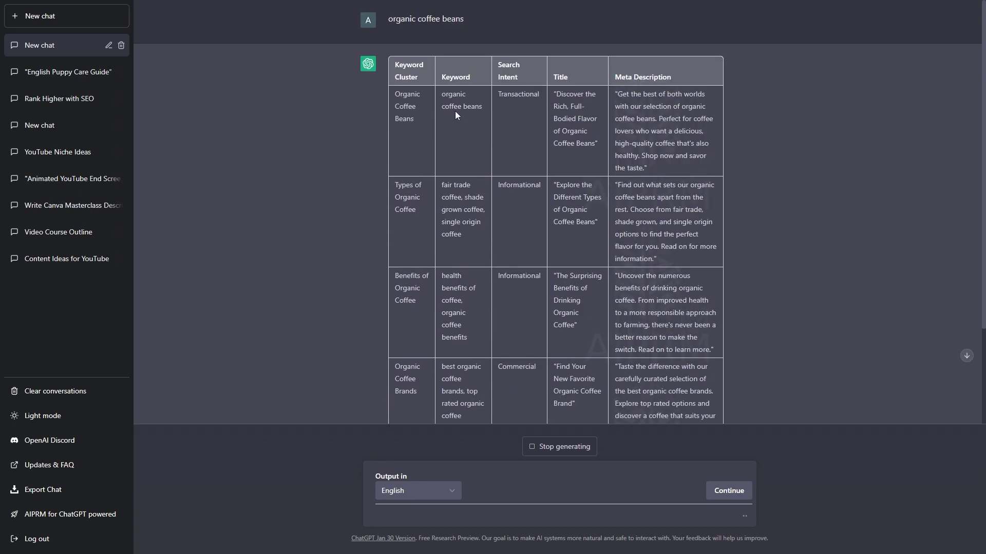
{"action": "scroll", "coordinate": [482, 98], "scroll_direction": "up", "scroll_amount": 3}
{"action": "scroll", "coordinate": [587, 83], "scroll_direction": "up", "scroll_amount": 3}
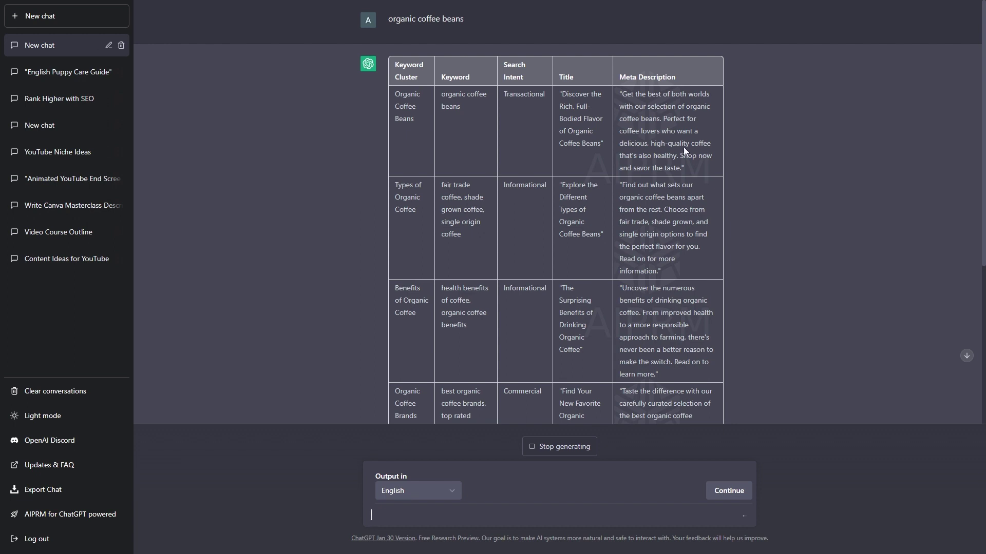
{"action": "scroll", "coordinate": [653, 131], "scroll_direction": "down", "scroll_amount": 5}
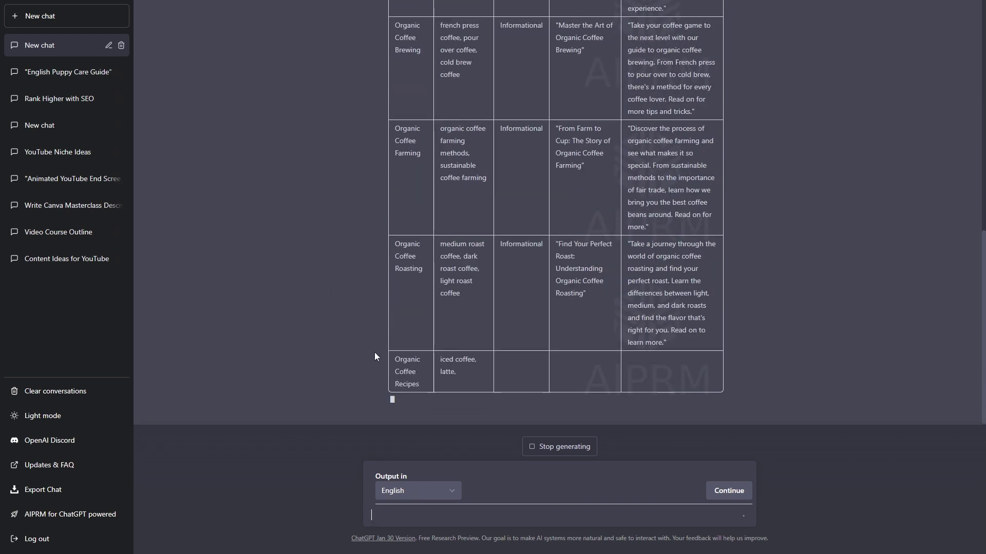
{"action": "scroll", "coordinate": [405, 128], "scroll_direction": "up", "scroll_amount": 3}
{"action": "scroll", "coordinate": [355, 303], "scroll_direction": "down", "scroll_amount": 5}
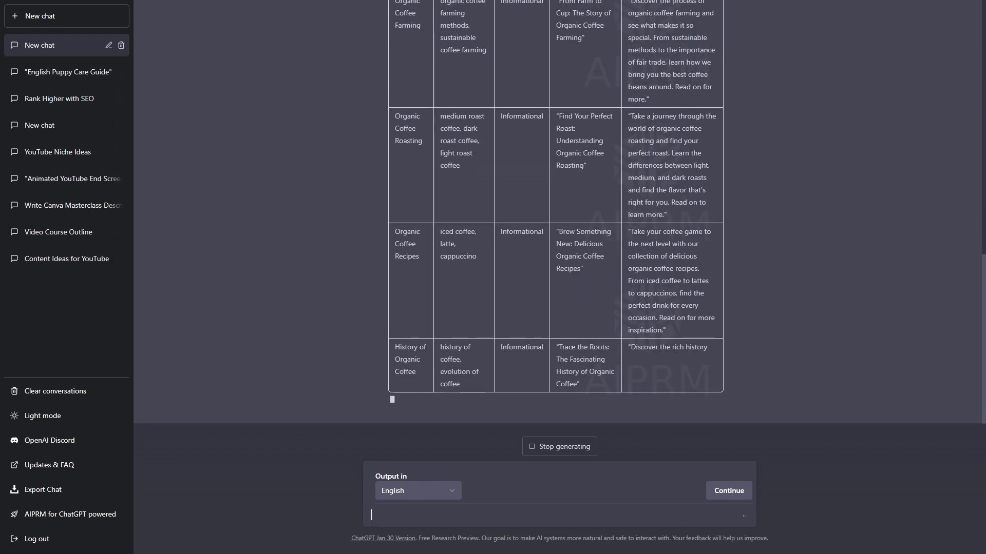